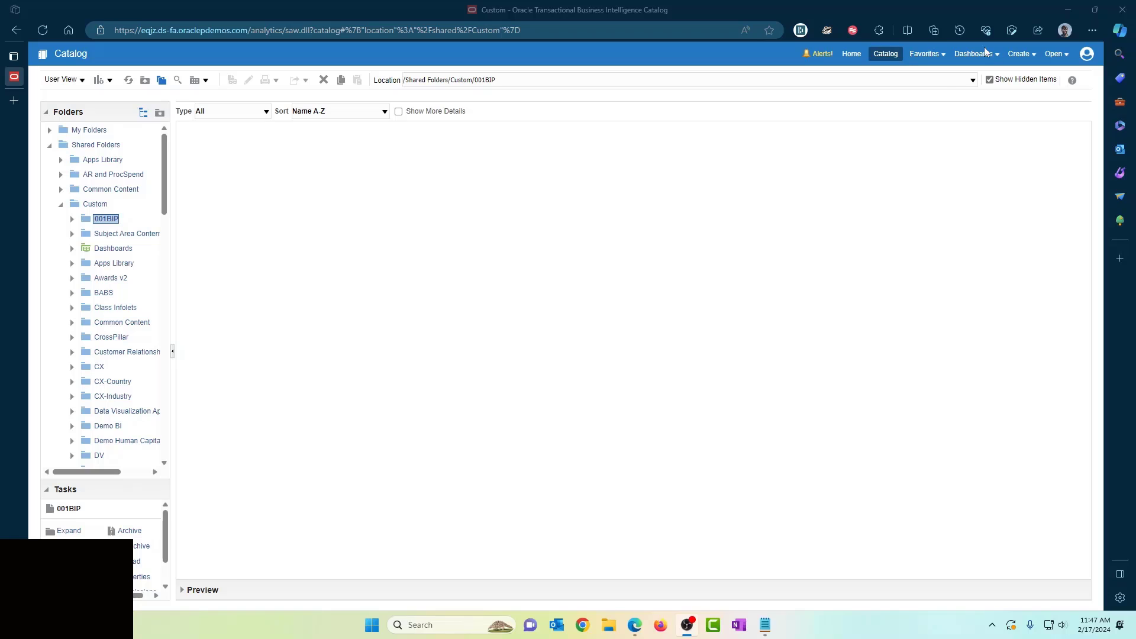
- Create a new data model and set its default data source to ApplicationDB_FSCM
left_click(1020, 54)
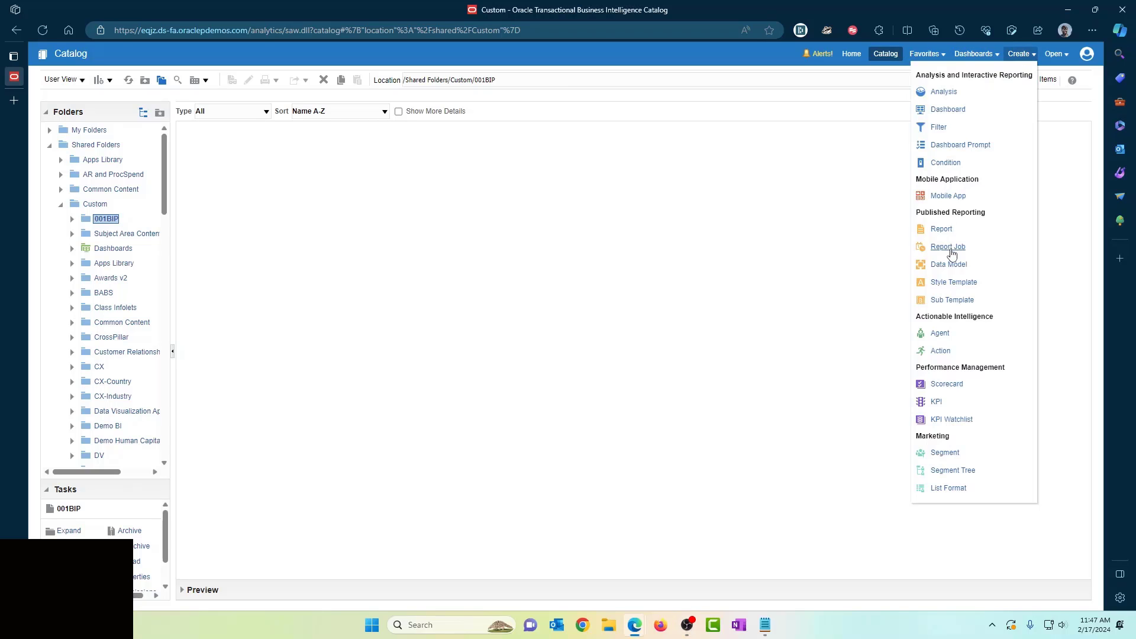
left_click(948, 264)
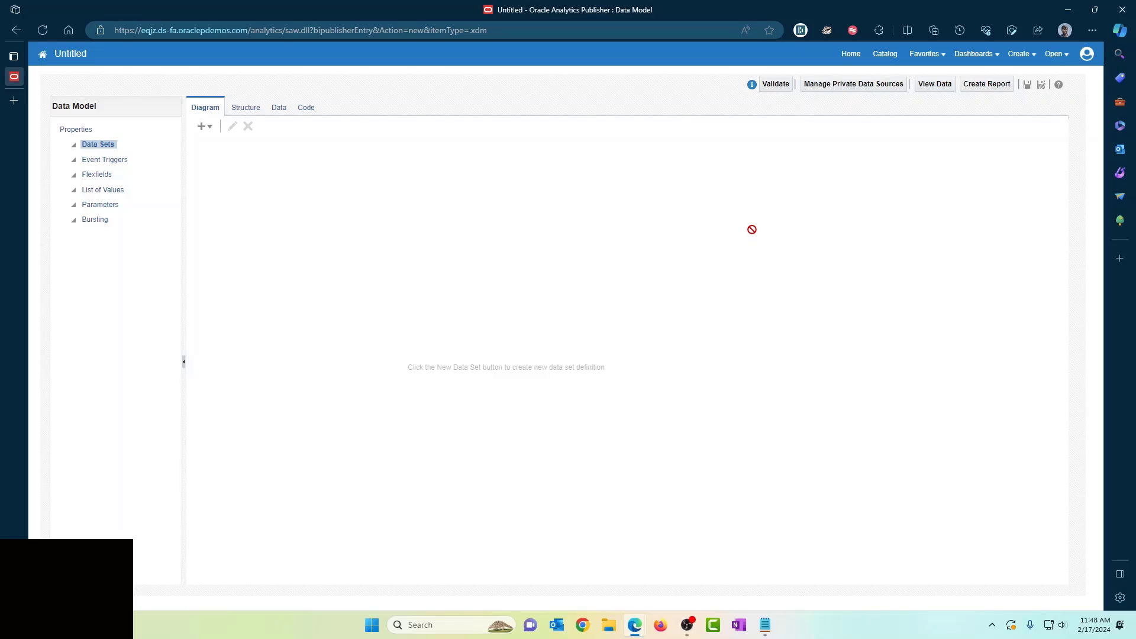
left_click(768, 630)
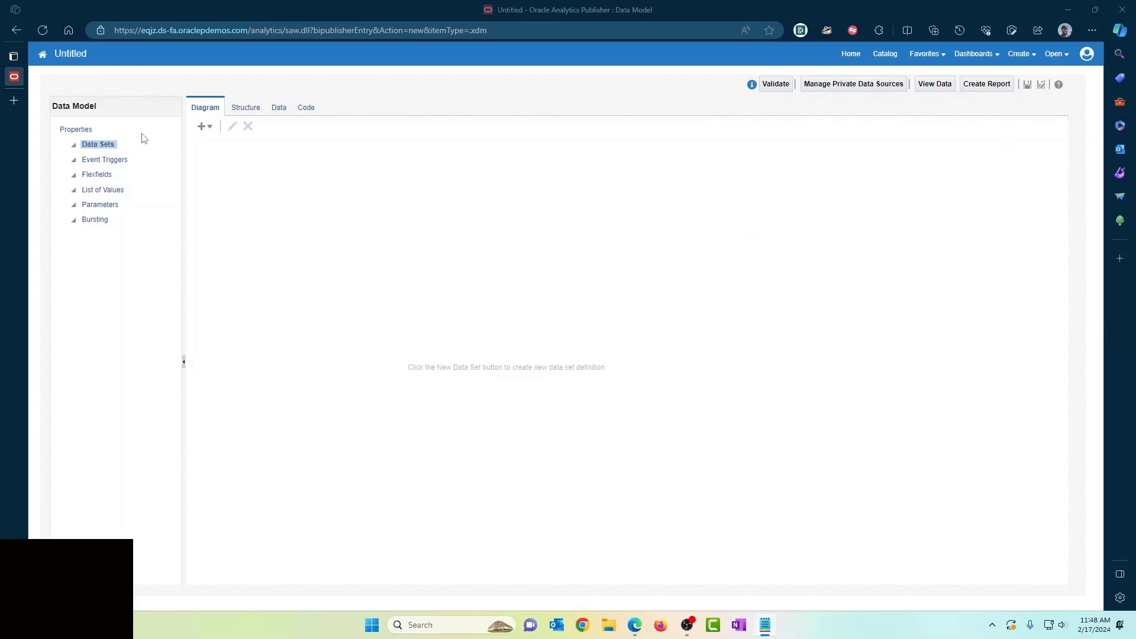
left_click(86, 131)
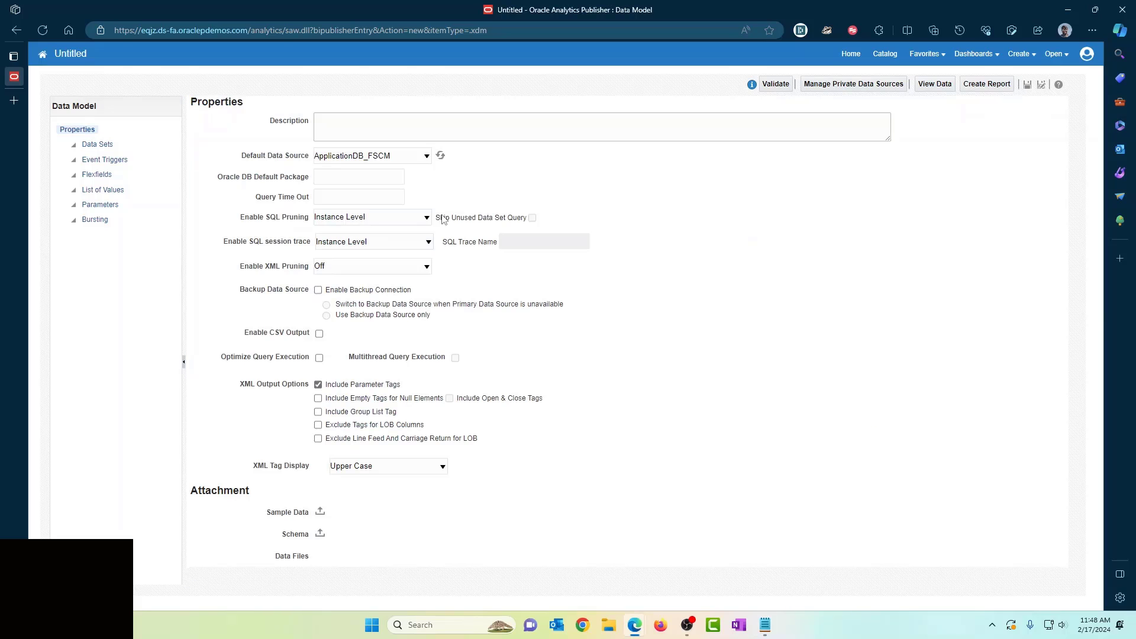
left_click(375, 158)
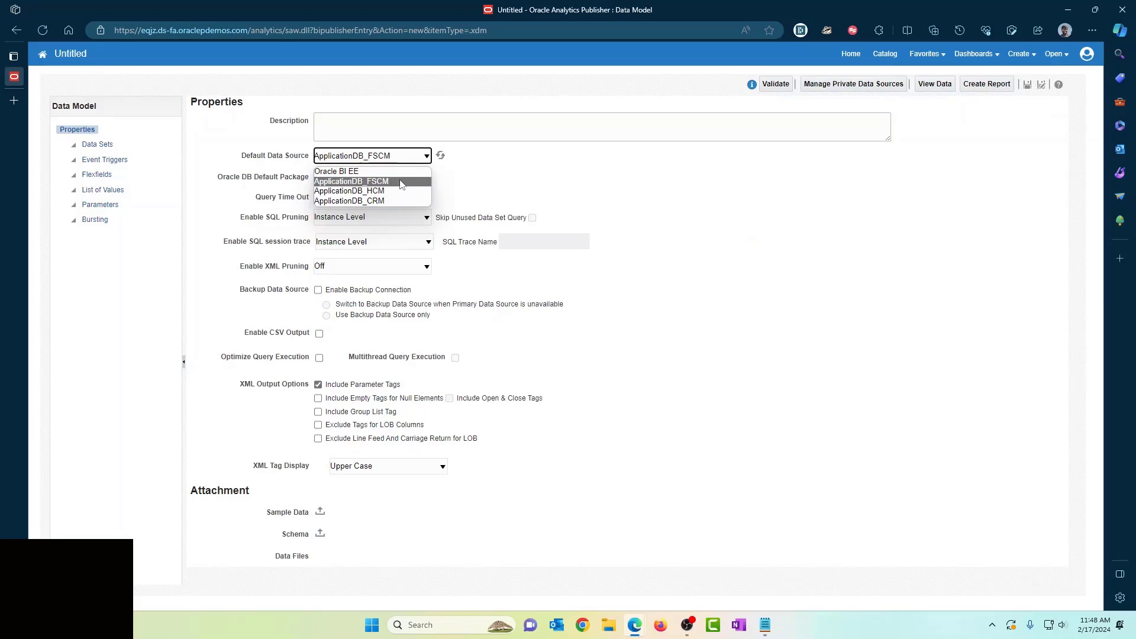
left_click(376, 181)
- Enter "Invoices by vendor and invoice" as the data model's description
left_click(374, 122)
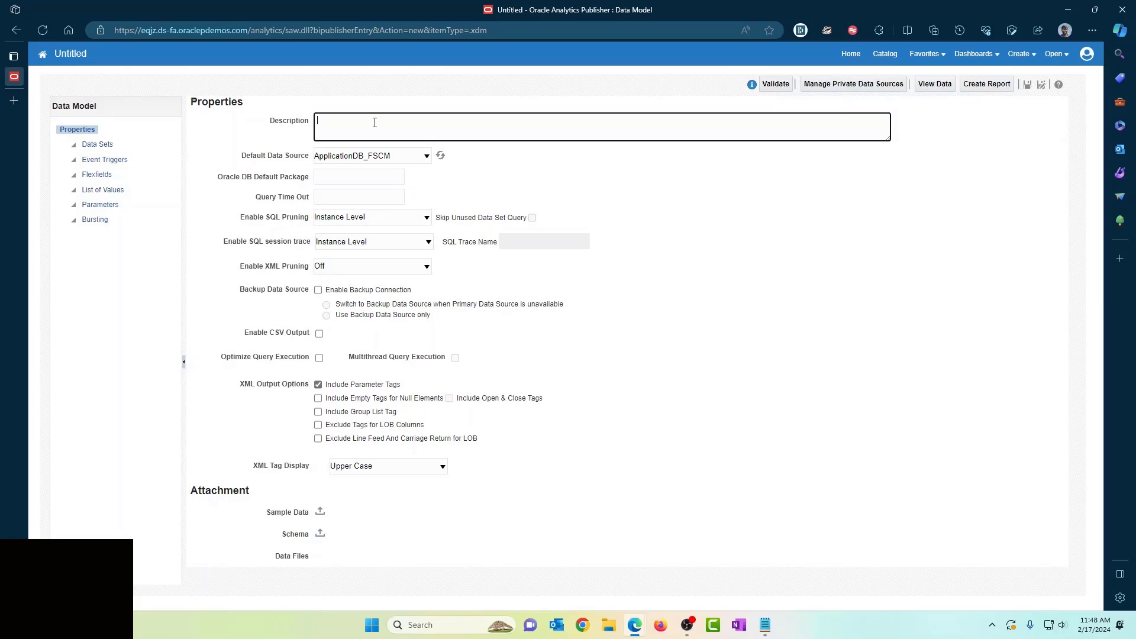
type("Invoices by vendor ad")
key("BackSpace")
type("nd invoice")
- Add a new SQL query data set to the data model and name it invoices
left_click(99, 146)
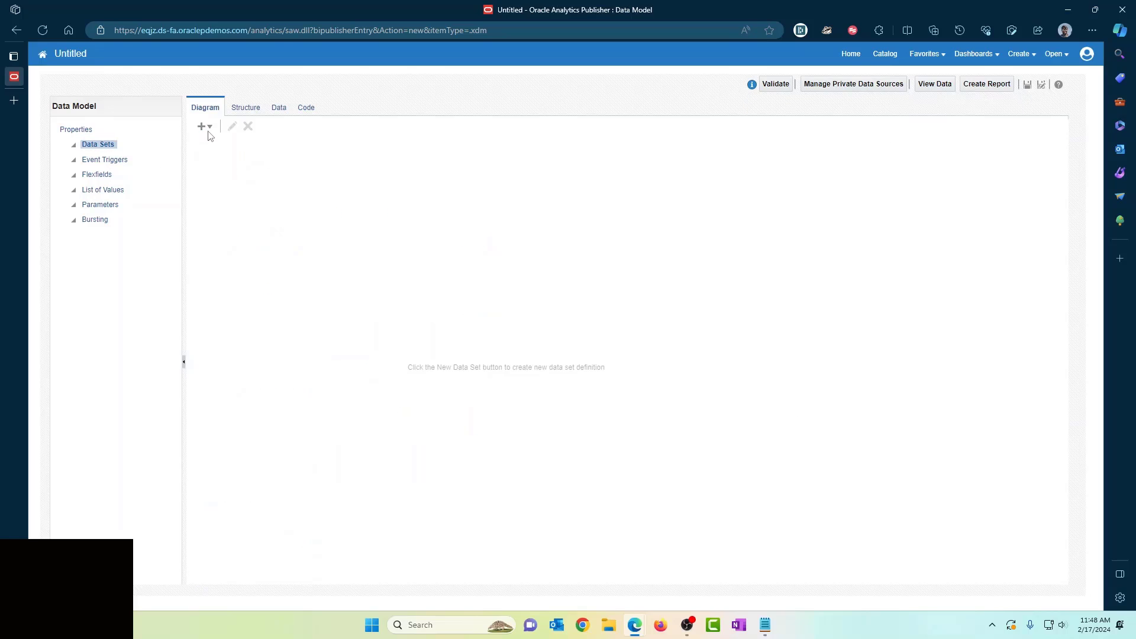
left_click(207, 127)
left_click(225, 142)
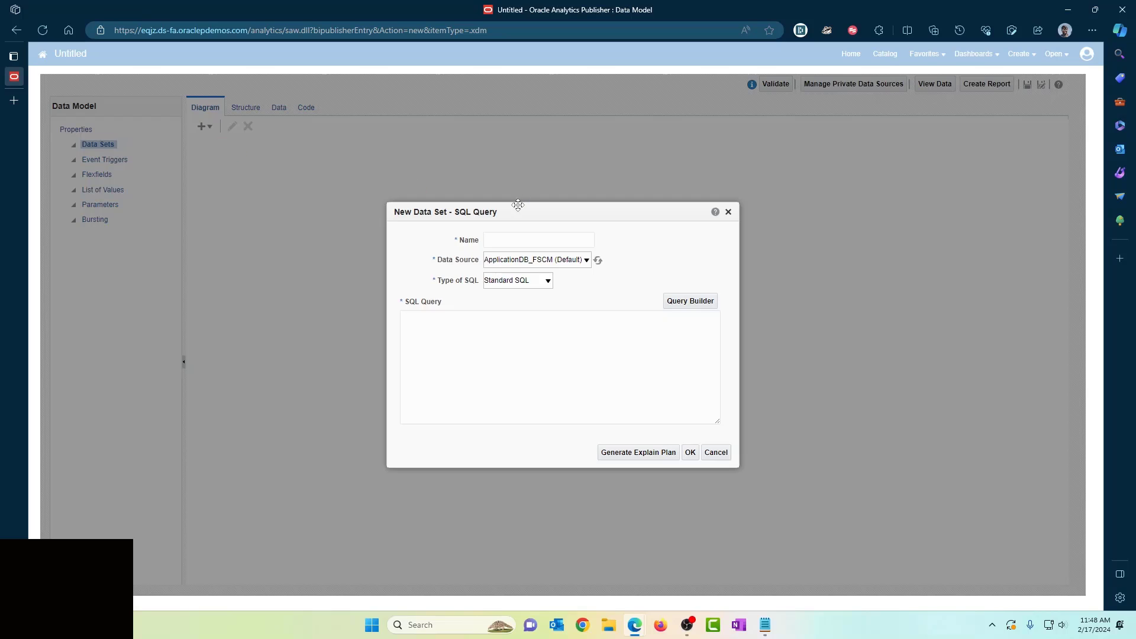
type("invoices")
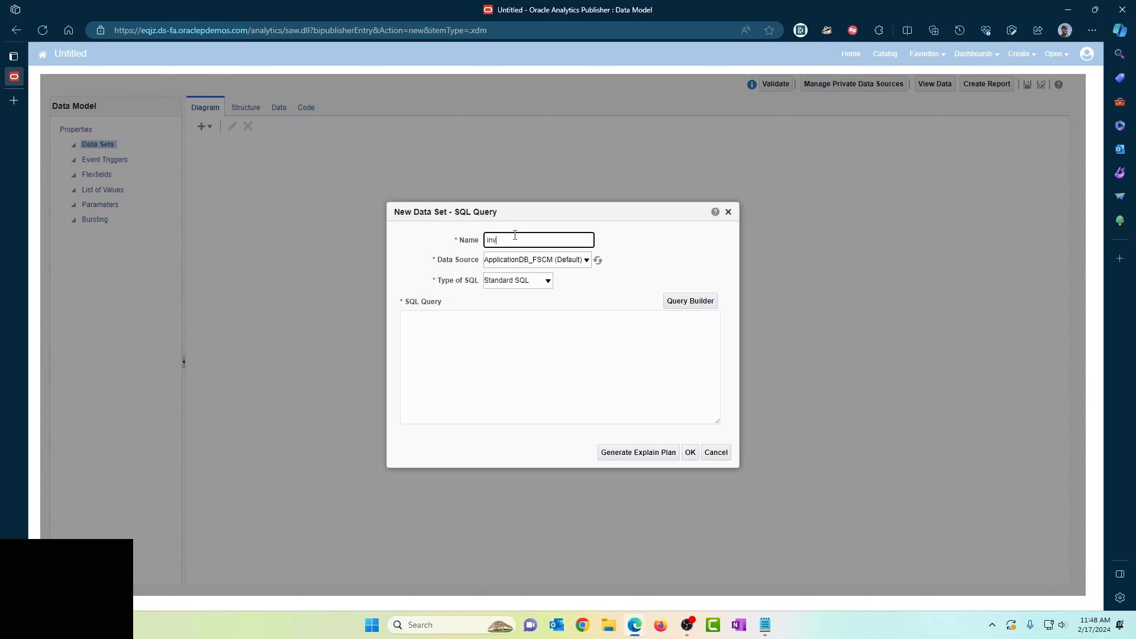
- Create the data set selecting invoice_num, invoice_date, invoice_amount, total_tax_amount from ap_invoices_all where vendor_id = :p_vendor_id and invoice_id = :p_invoice_id
left_click(490, 359)
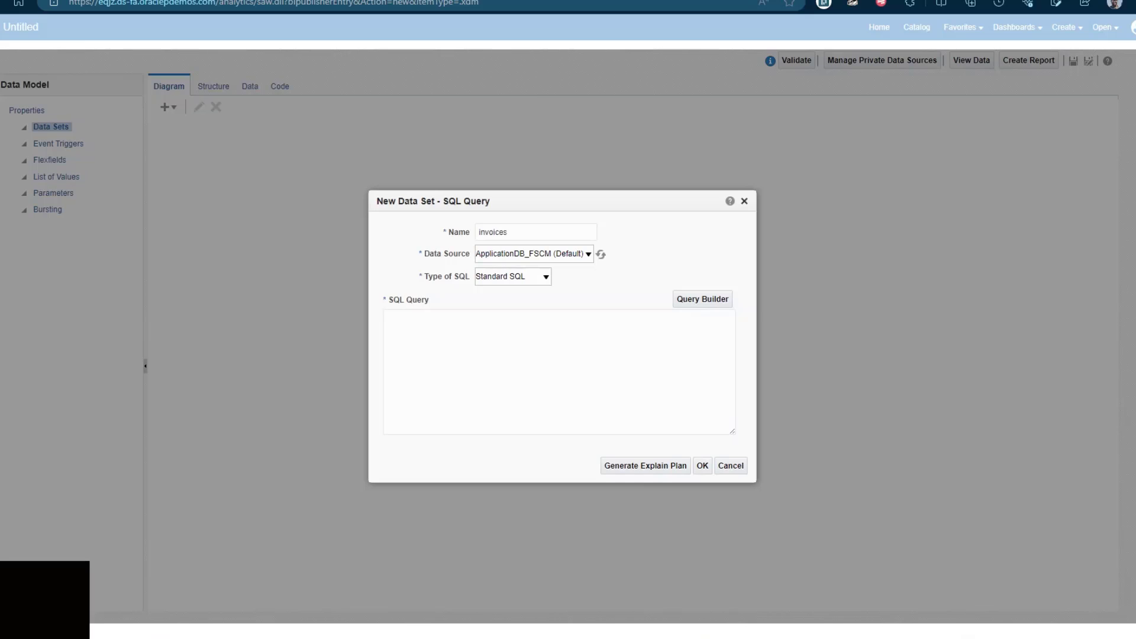
left_click(461, 329)
type("select \tinvoice_num, \tinvoice_date, \tinvoice_amount, \ttotal_tax_amount  from \tap_invoices_all where\tvendor_id = :p_vendor_id  and\tinvoice_id = :p_invoice_id")
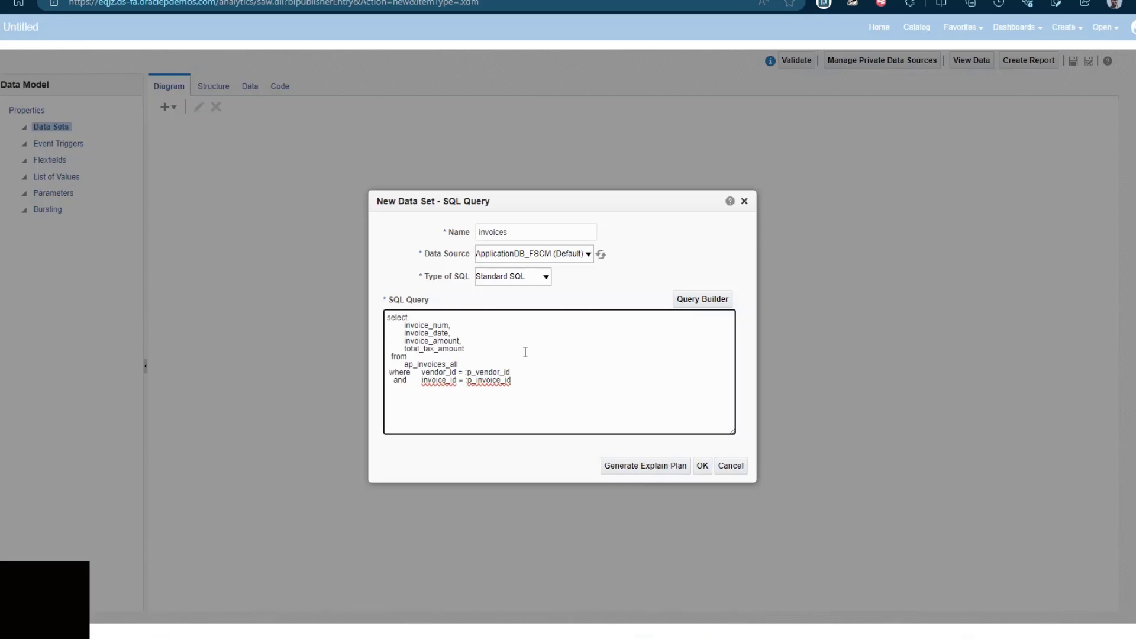
left_click(846, 512)
left_click(484, 372)
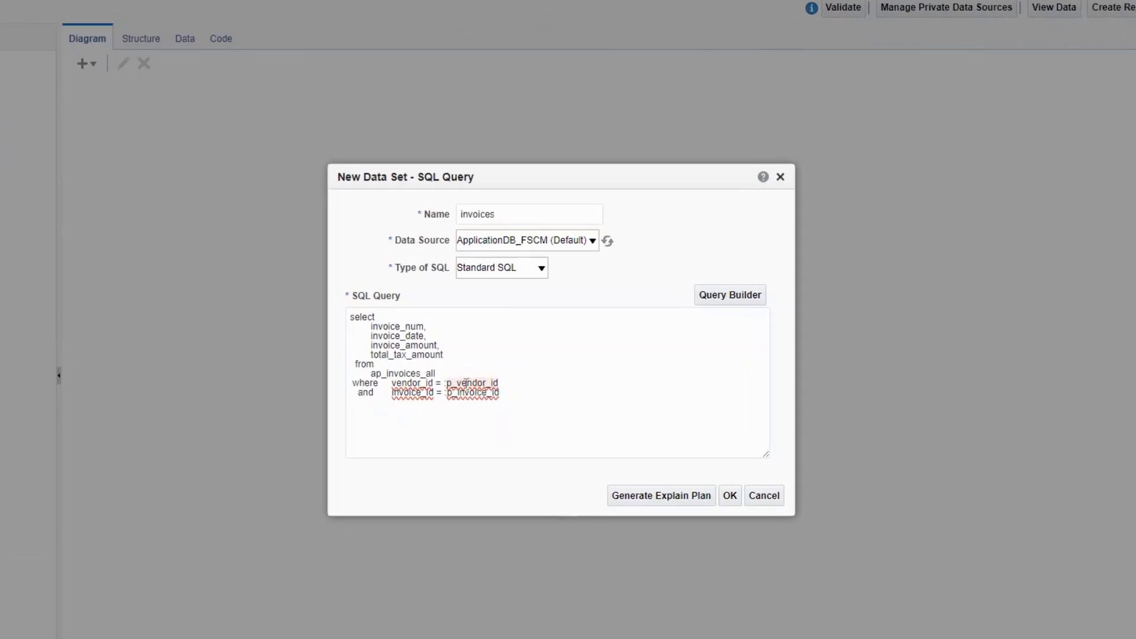
left_click(819, 535)
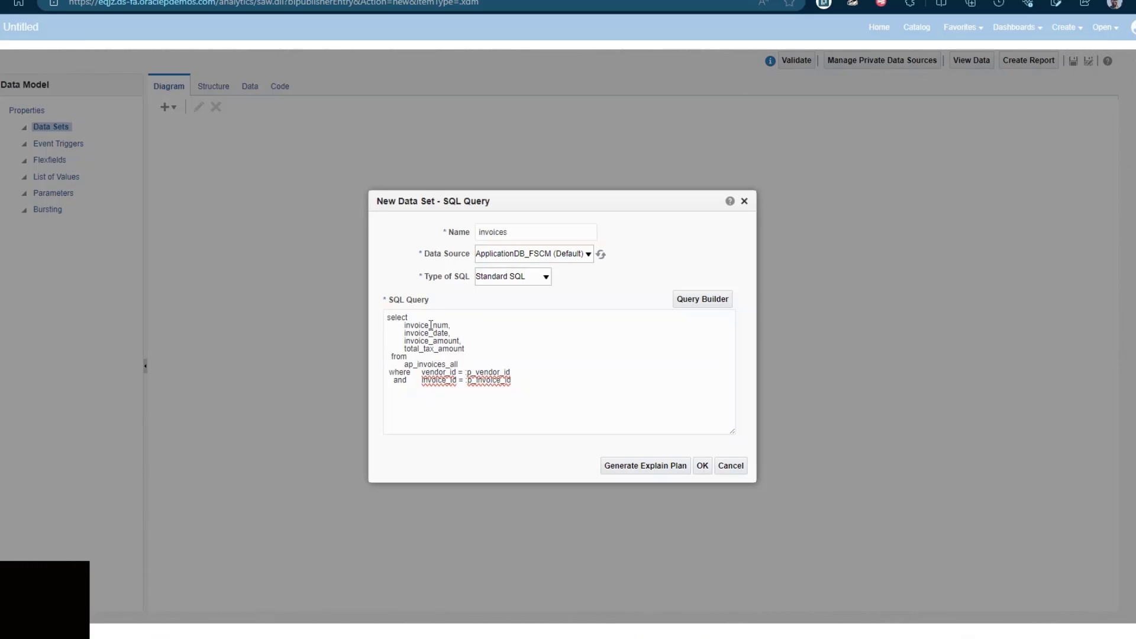
left_click(702, 465)
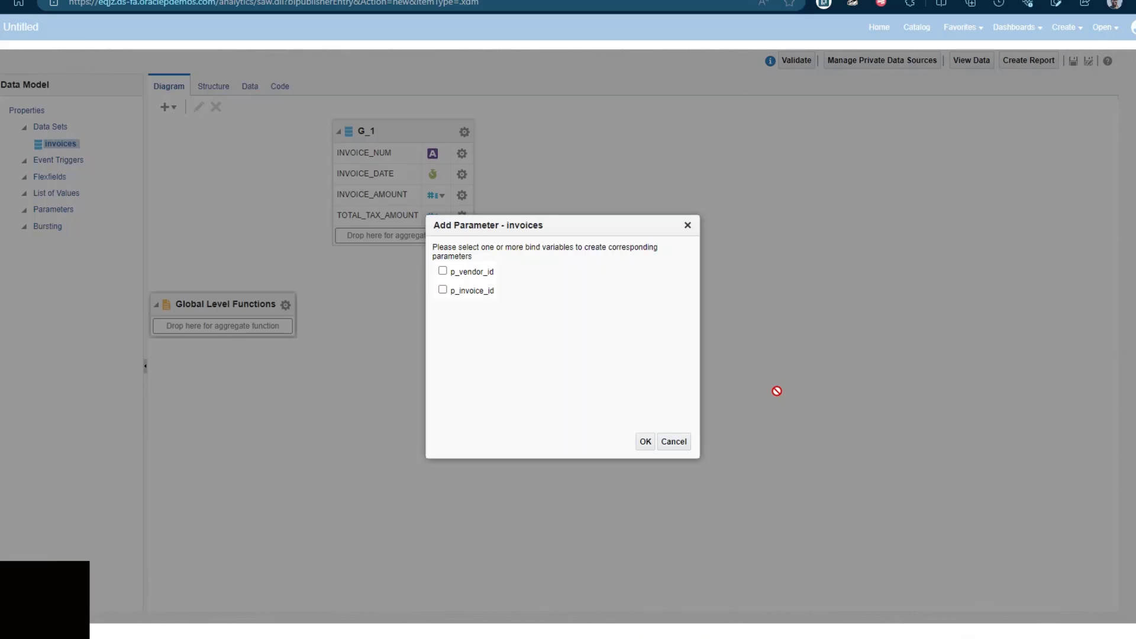
- Create parameters for the bind variables p_vendor_id and p_invoice_id, and order p_vendor_id above p_invoice_id
left_click(443, 271)
left_click(442, 290)
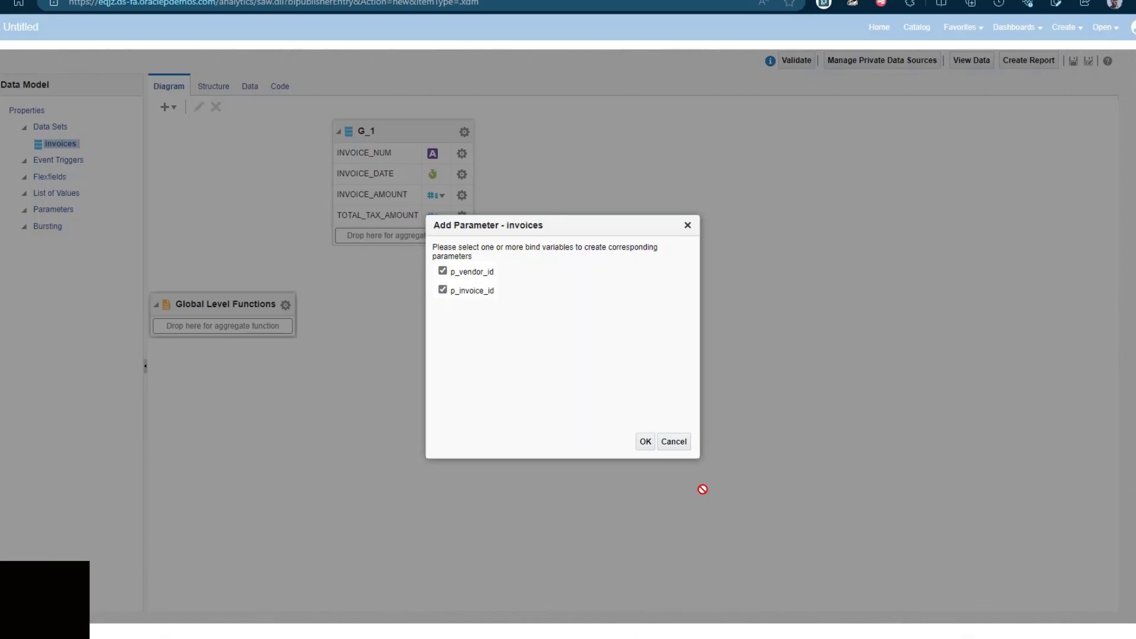
left_click(646, 442)
left_click(229, 181)
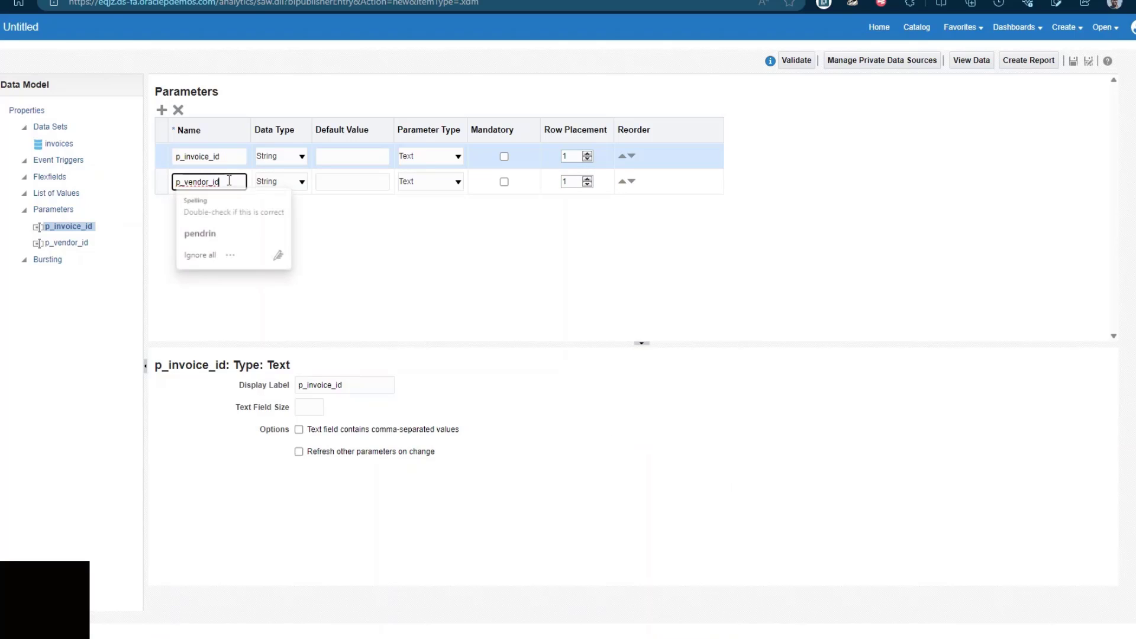
left_click(285, 141)
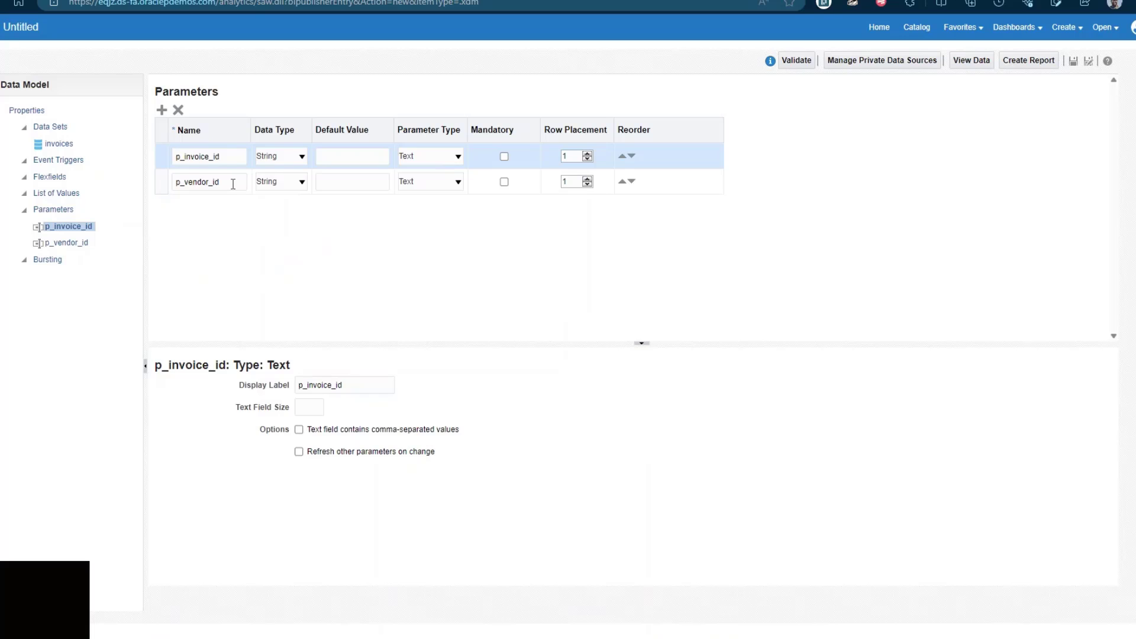
left_click(621, 182)
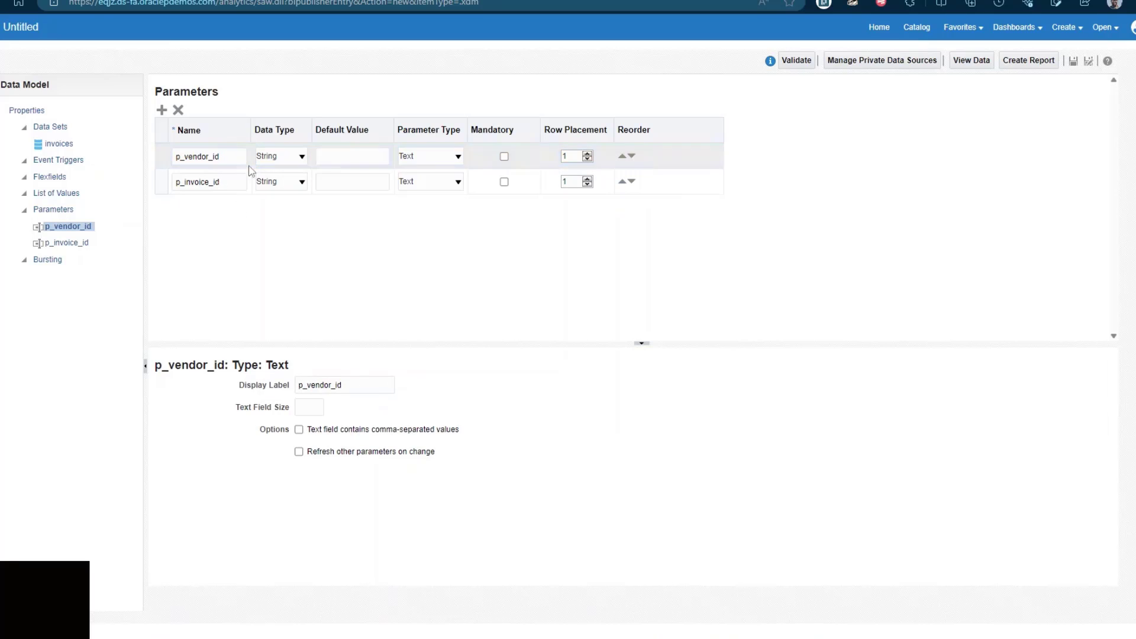
- Set the display label of the p_vendor_id parameter to "Select Vendor"
left_click(195, 156)
left_click(412, 422)
left_click_drag(375, 387, 233, 363)
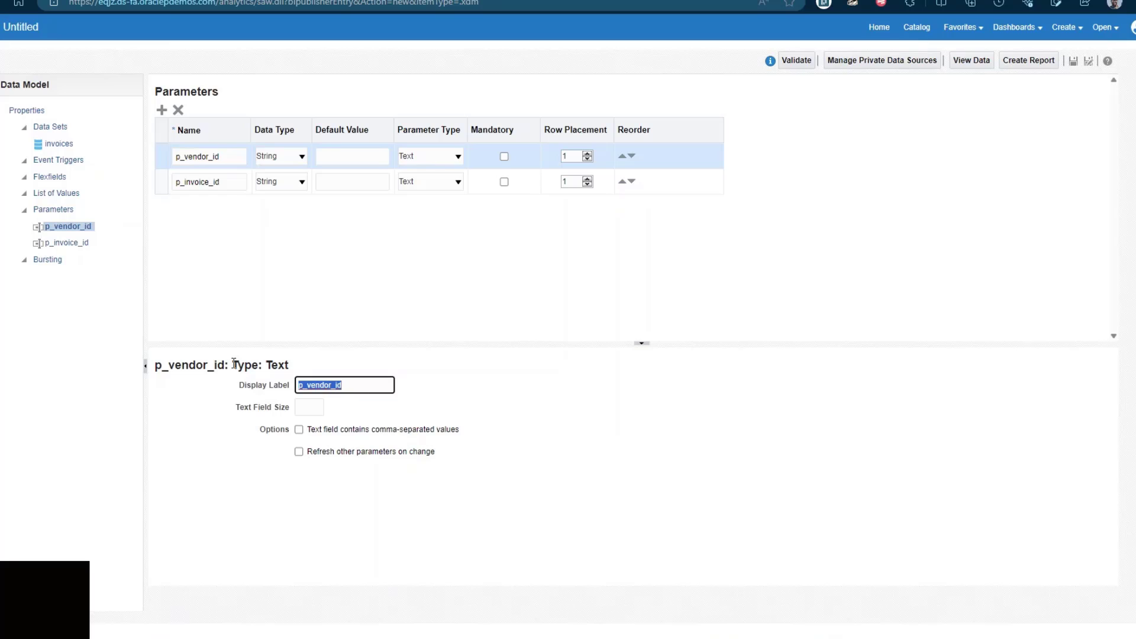
type("Sup")
key("BackSpace")
key("BackSpace")
key("BackSpace")
type("Select Vendror")
- Set the display label of the p_invoice_id parameter to "Select Invoice"
left_click(351, 177)
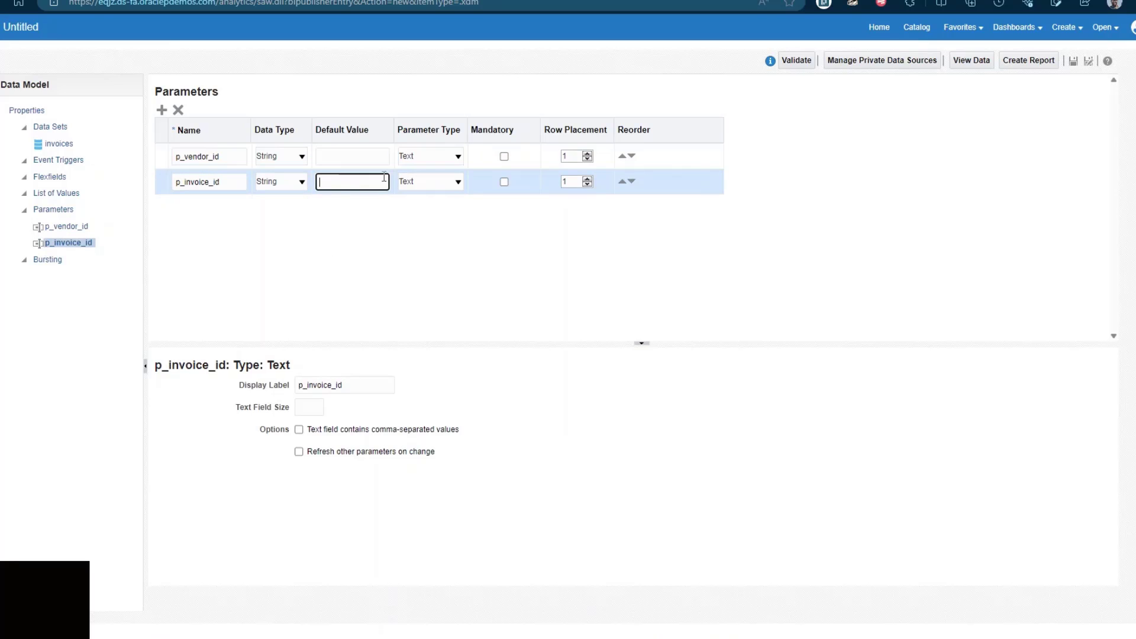
left_click_drag(346, 385, 266, 383)
type("selec")
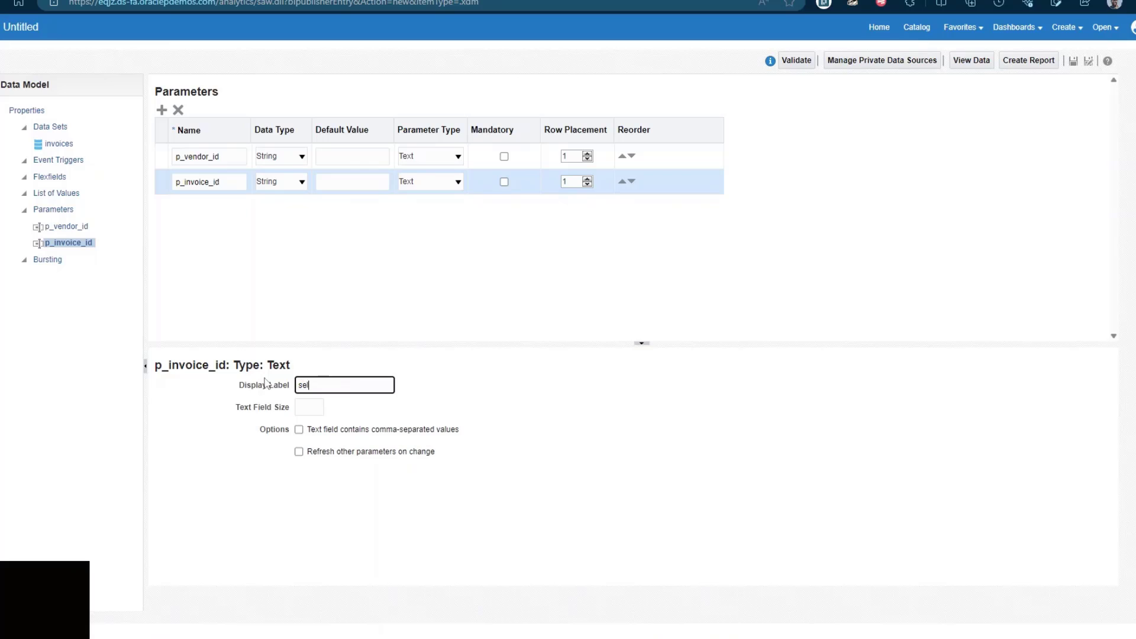
key("BackSpace")
key("BackSpace")
key("BackSpace")
key("BackSpace")
key("BackSpace")
type("Select Invoice")
left_click(436, 309)
left_click(437, 309)
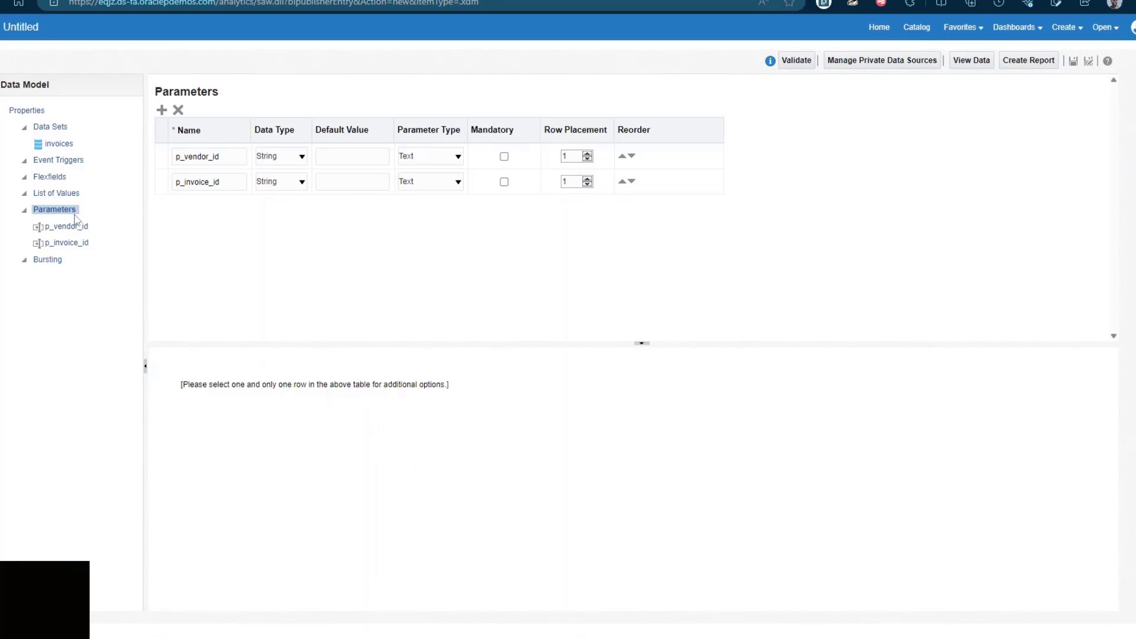
- Add a SQL query list of values to the data model and name it lov_vendors
left_click(57, 193)
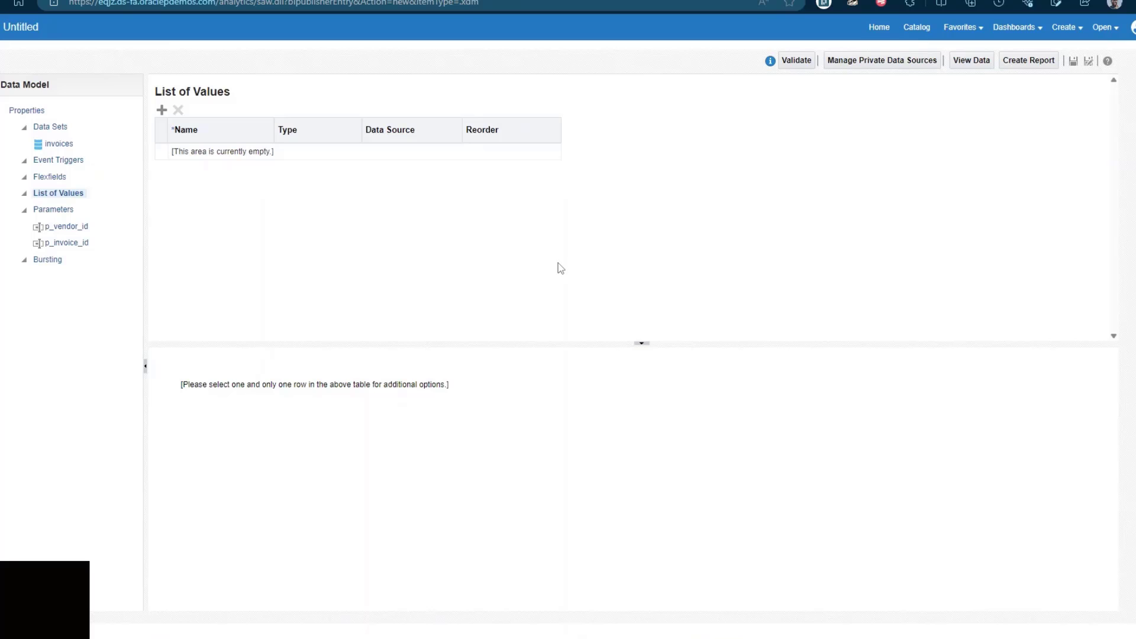
left_click(161, 111)
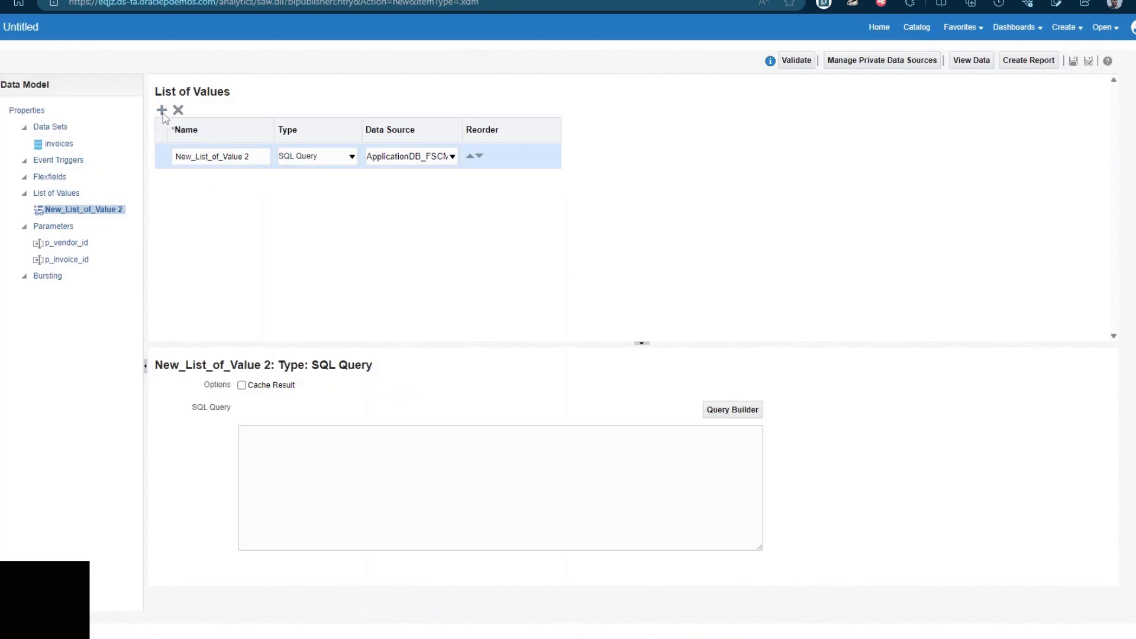
left_click(221, 157)
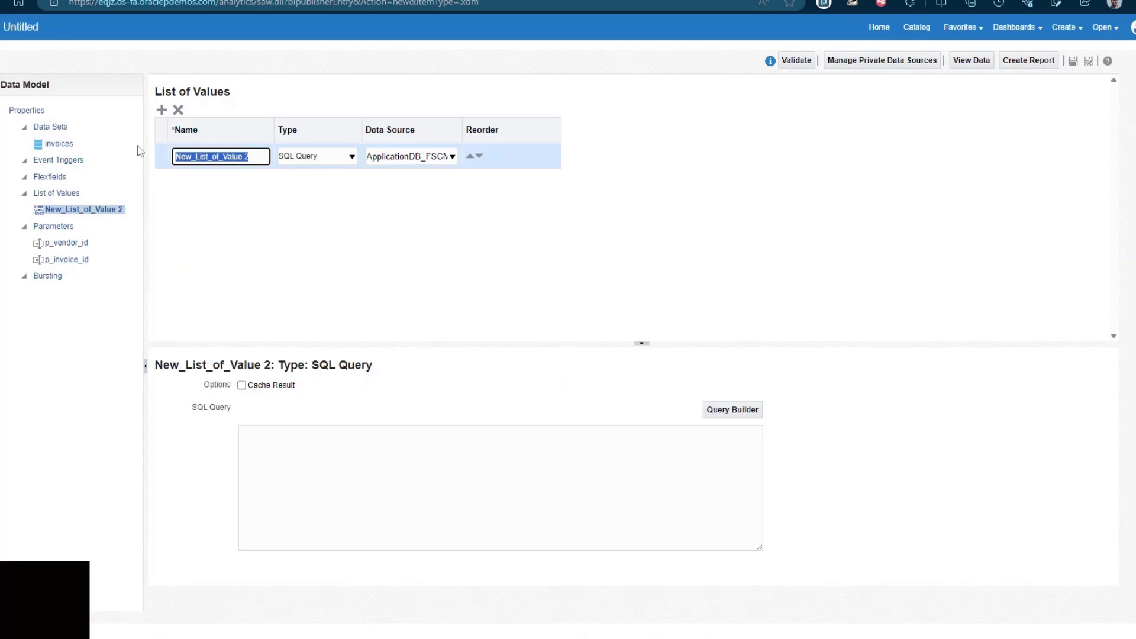
type("lov_")
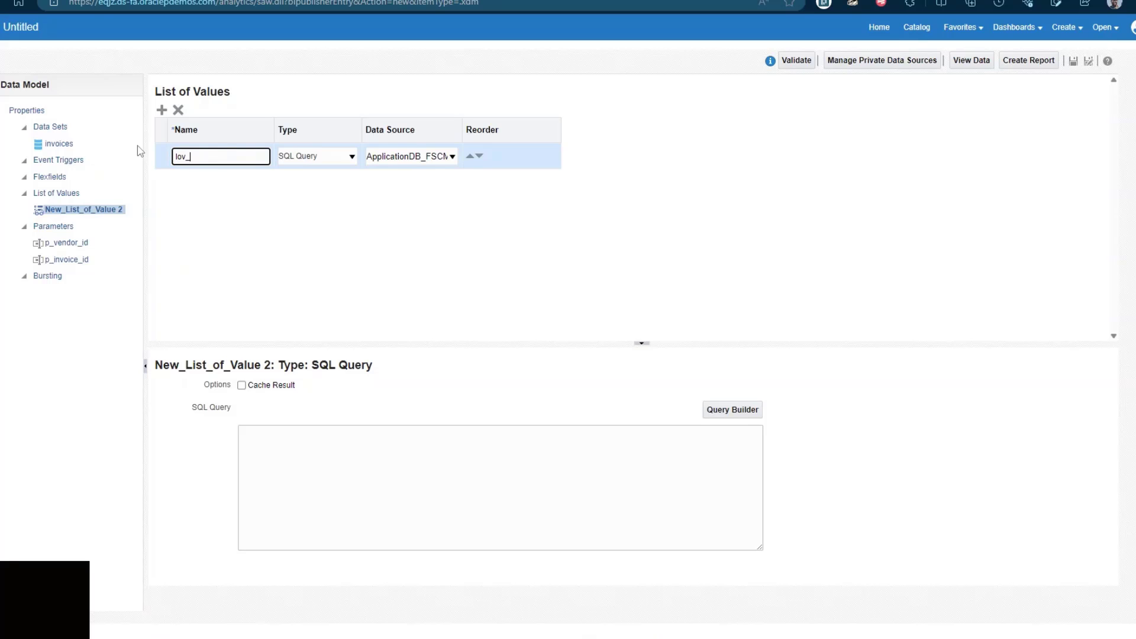
type("cvendor")
key("BackSpace")
key("BackSpace")
key("BackSpace")
key("BackSpace")
key("BackSpace")
type("endors")
- Set the lov_vendors query to select psv.vendor_name, psv.vendor_id from poz_suppliers_v psv where exists (select 1 from ap_invoices_all where vendor_id = psv.vendor_id)
left_click(416, 459)
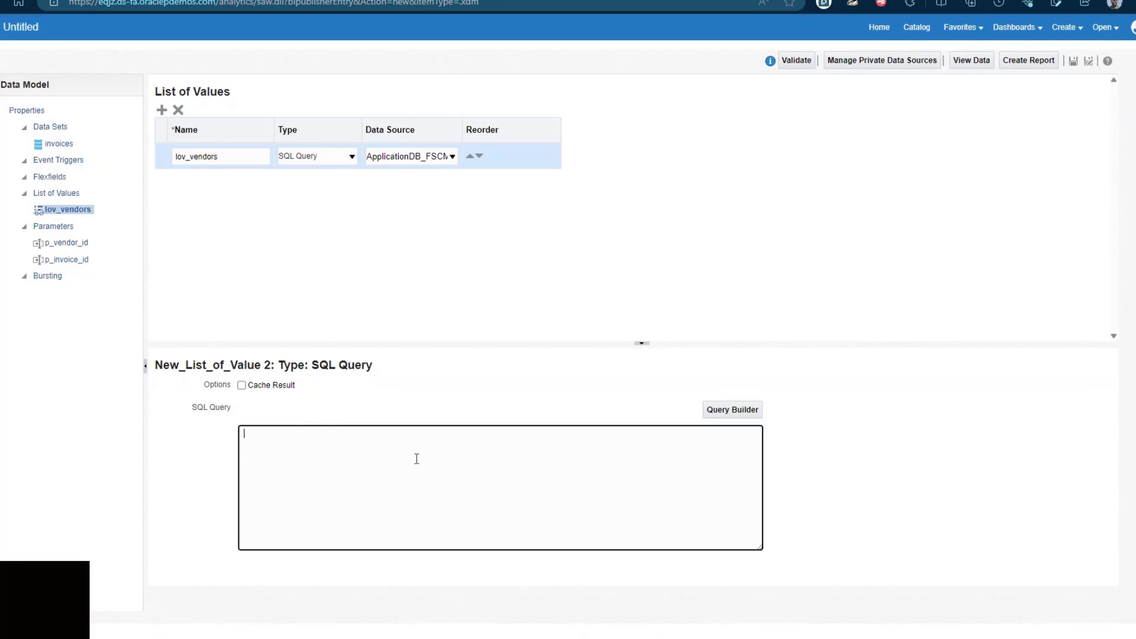
type("select psv.vendor_name, psv.vendor_id from poz_suppliers_v psv where exists (select 1 from ap_invoices_all where vendor_id = psv.vendor_id)")
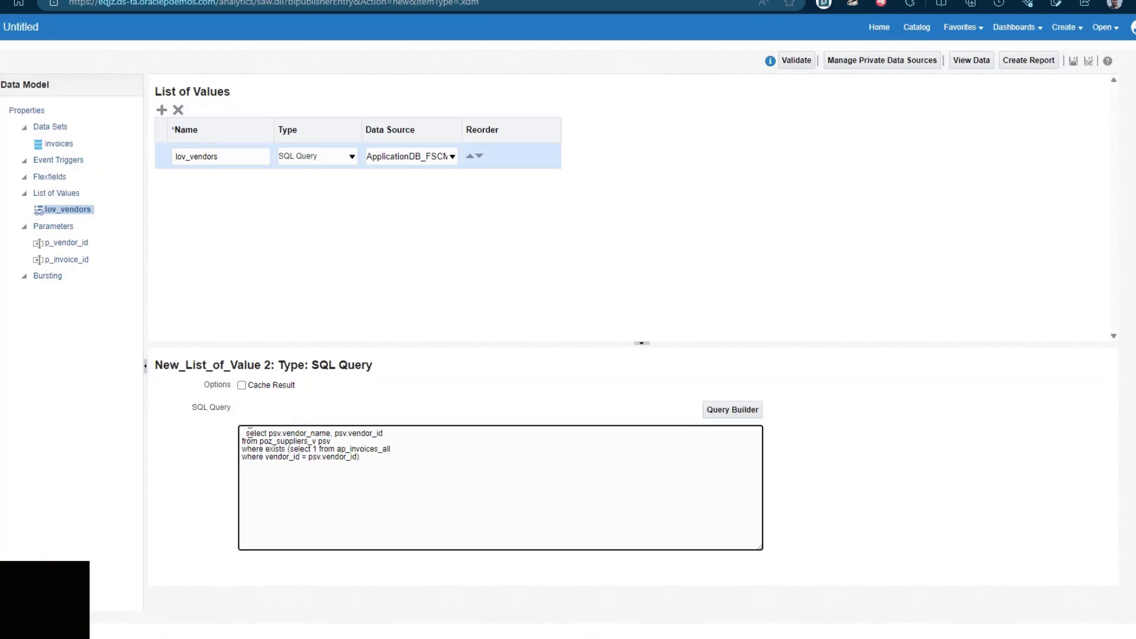
key("BackSpace")
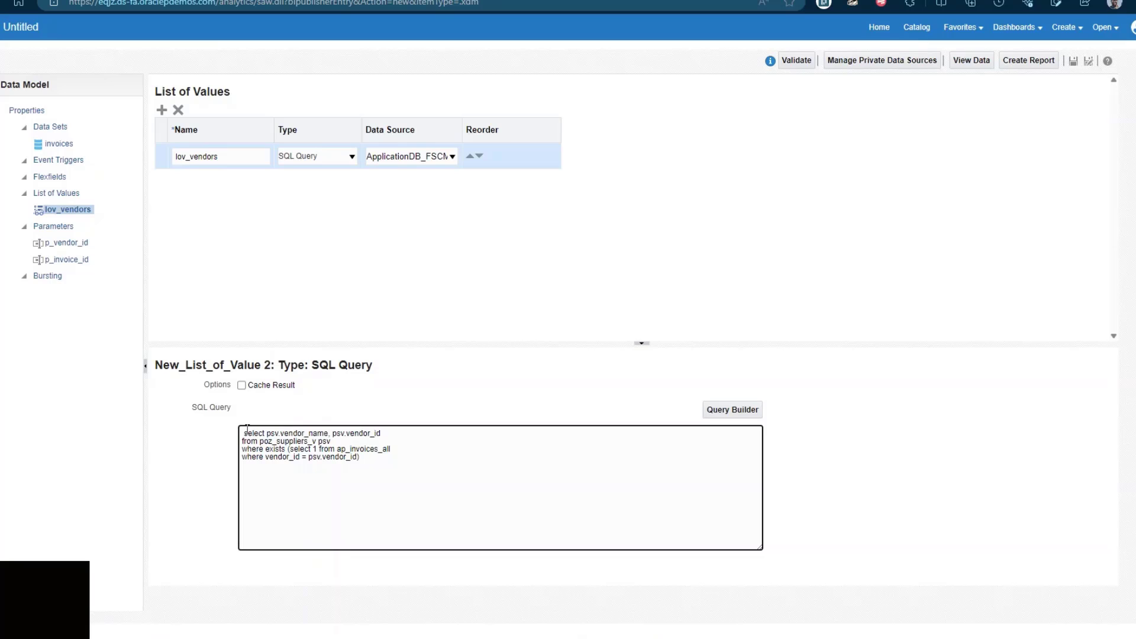
key("BackSpace")
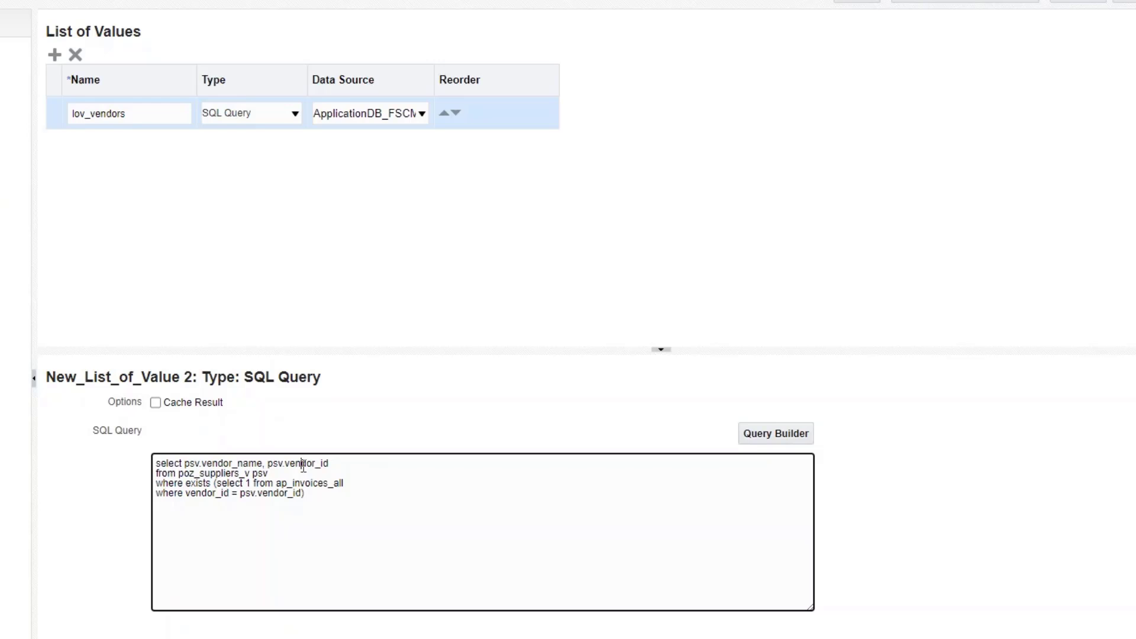
left_click_drag(184, 464, 263, 463)
left_click(411, 547)
left_click_drag(185, 463, 264, 465)
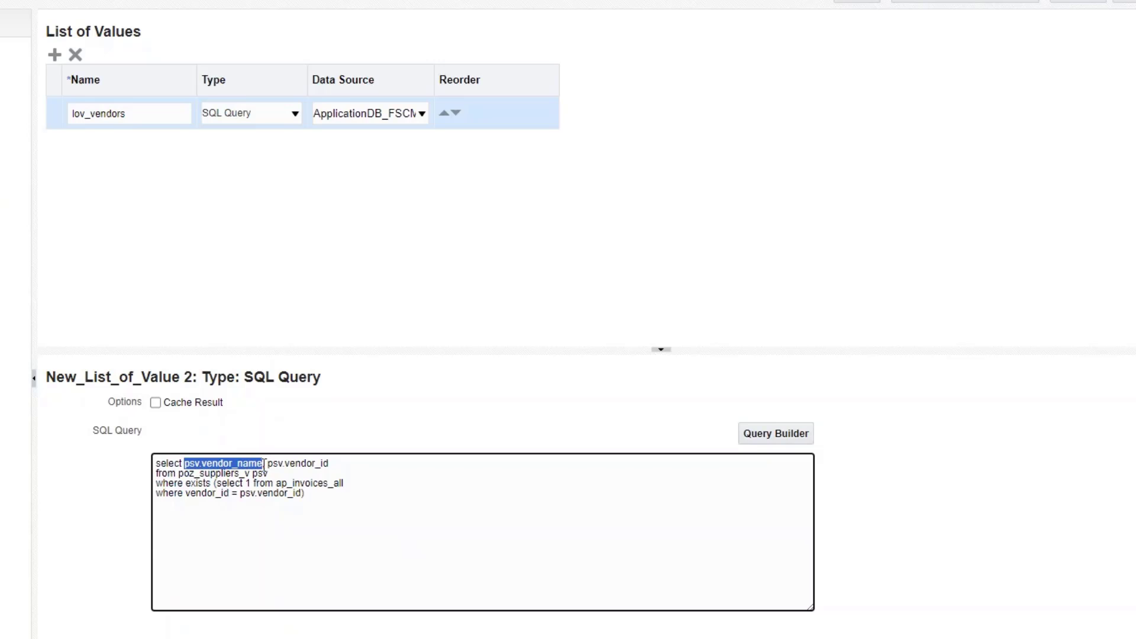
left_click(289, 465)
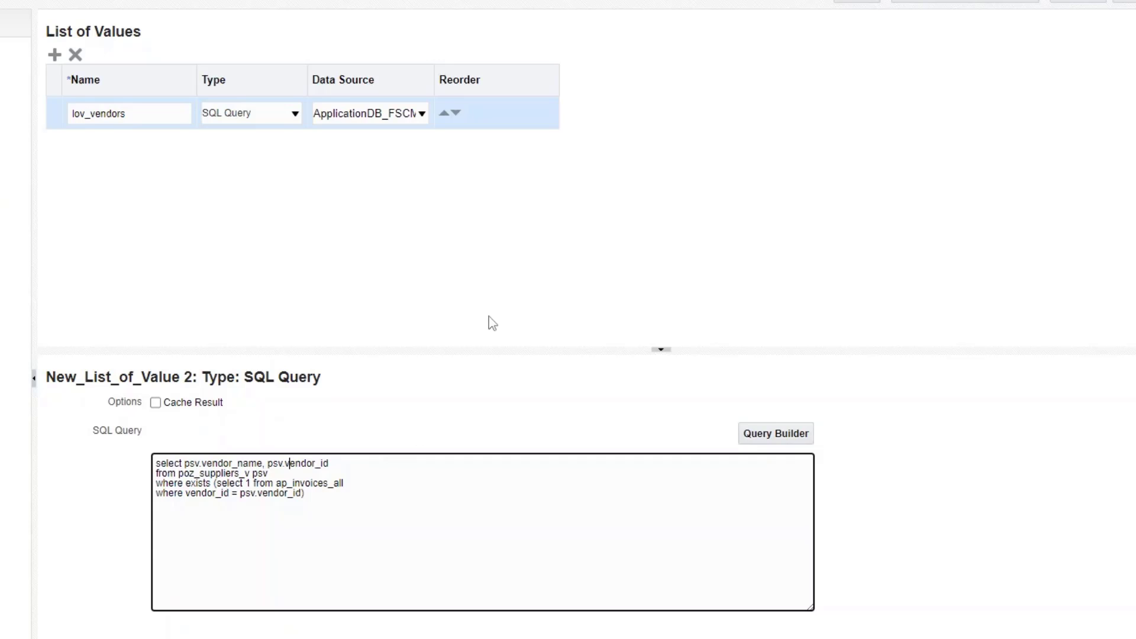
left_click(910, 206)
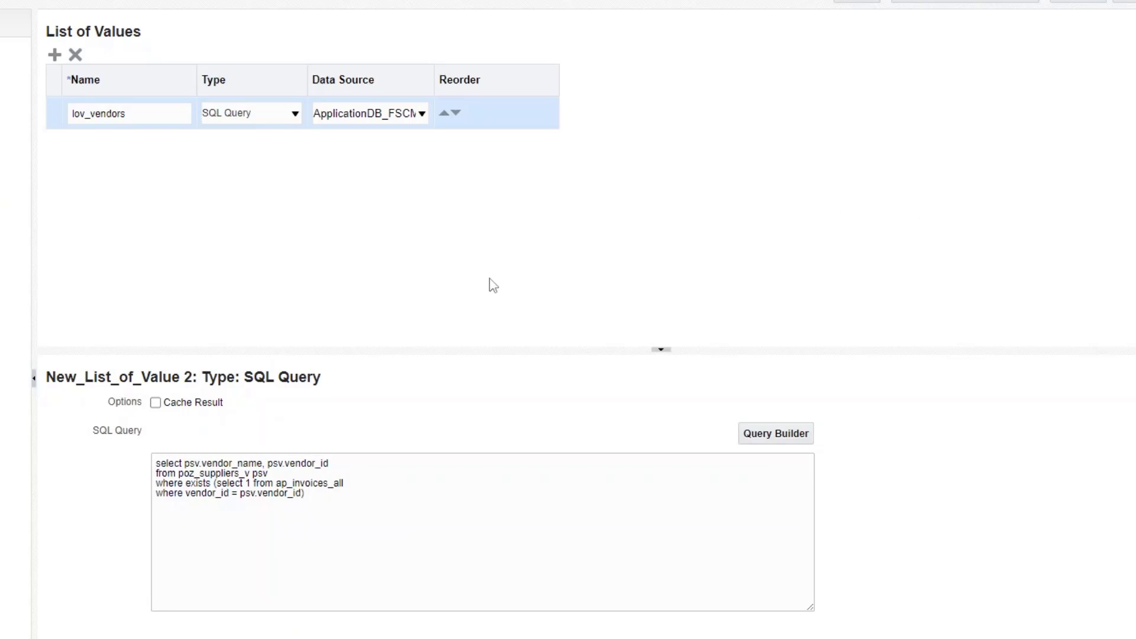
- Add a second SQL query list of values and name it lov_invoice
left_click(54, 55)
triple_click(179, 115)
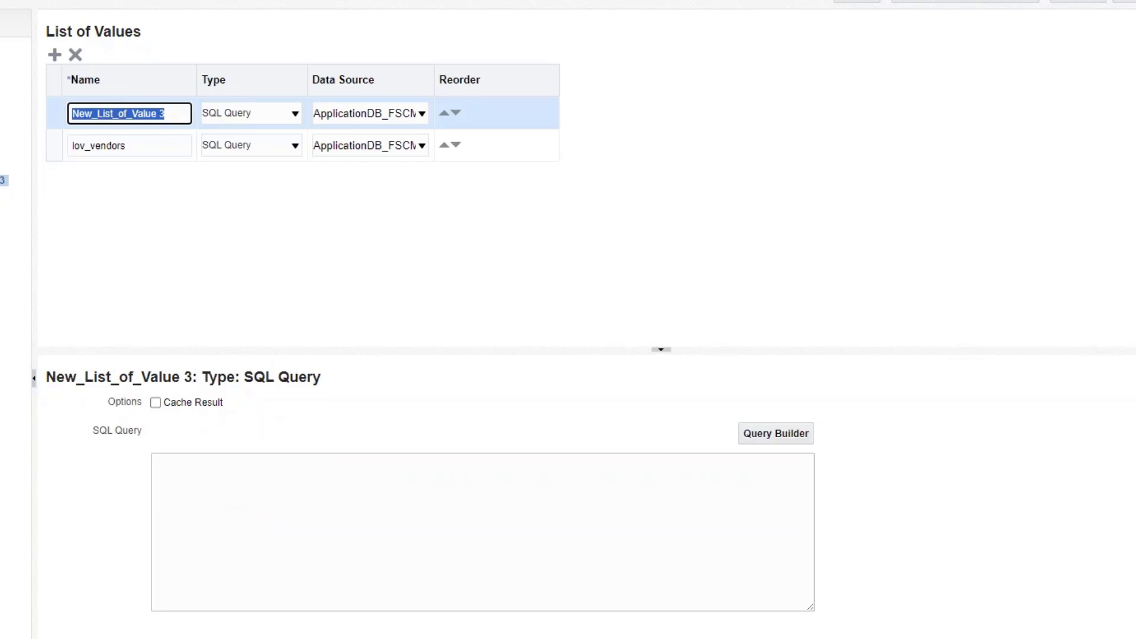
type("lov_invoice")
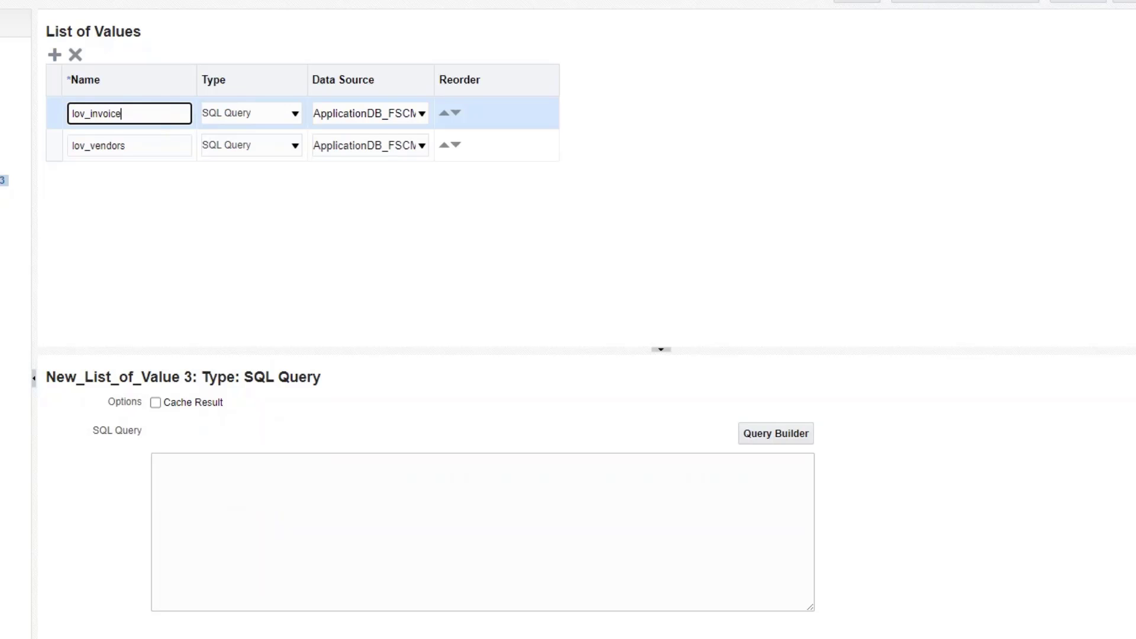
- Complete the new list of values' name as lov_invoices and place it below lov_vendors
type("s")
left_click(454, 113)
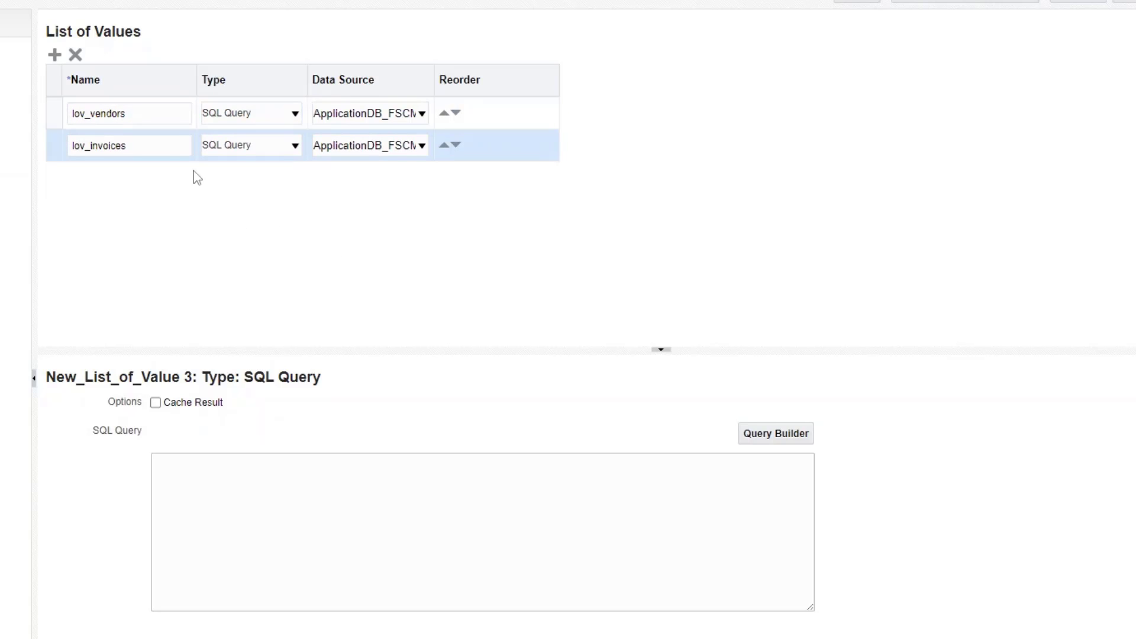
- Set the lov_invoices query to select invoice_num, invoice_id from ap_invoices_all where vendor_id = :p_vendor_id
left_click(327, 538)
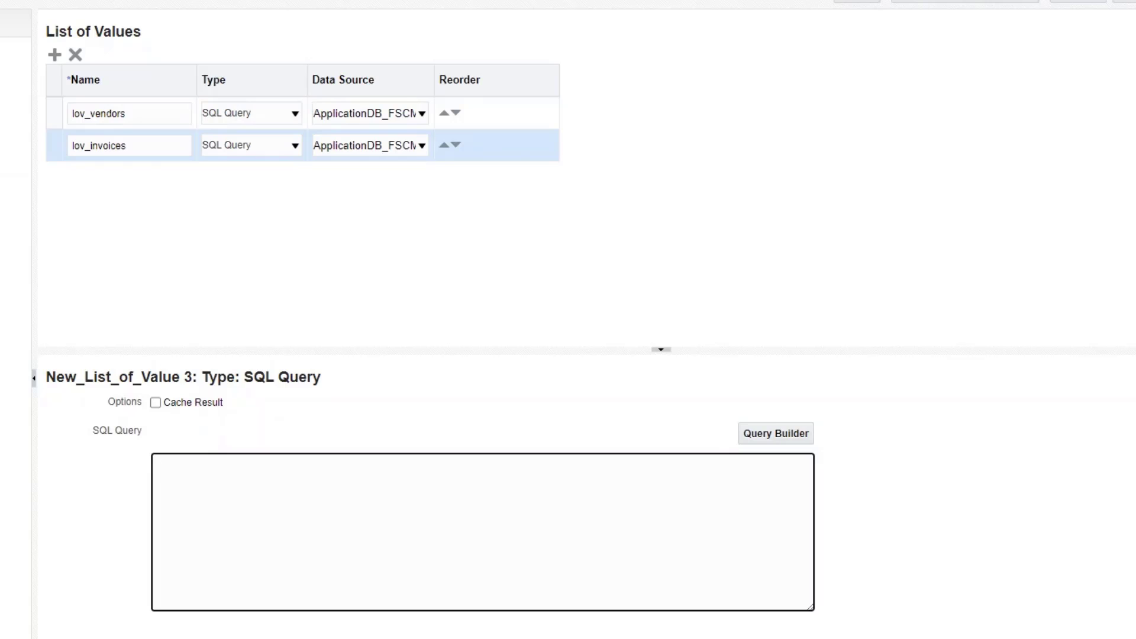
key("alt+Tab")
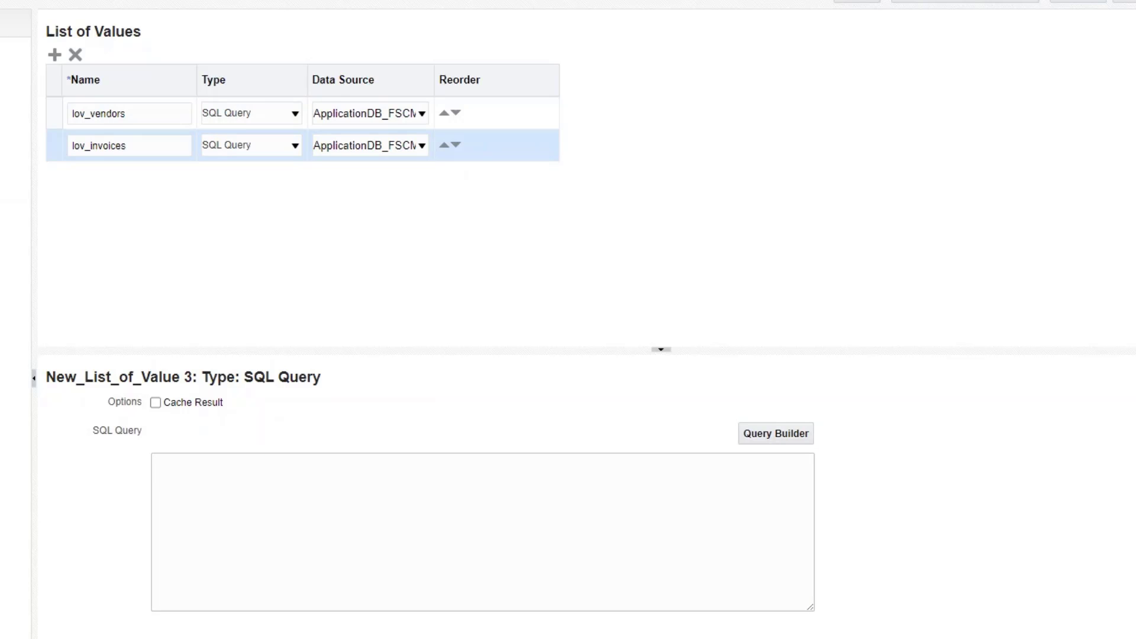
left_click(289, 508)
type("select invoice_num, invoice_id from ap_invoices_all where vendor_id = :p_vendor_id")
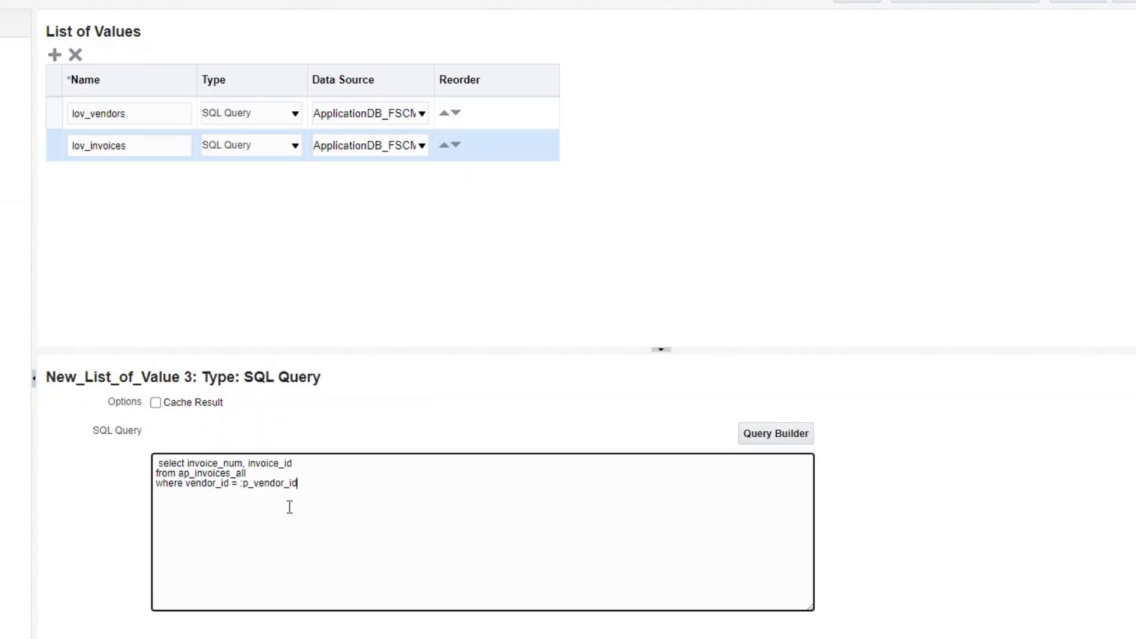
left_click(158, 463)
key("BackSpace")
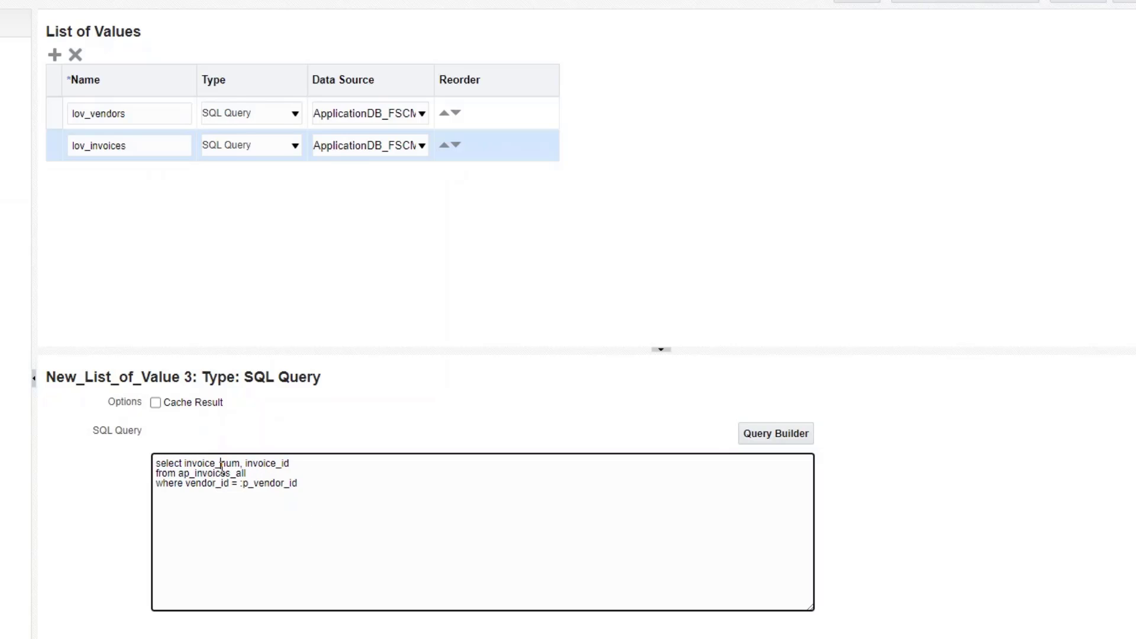
- Examine how the lov_invoices query filters vendor_id by the :p_vendor_id parameter
left_click(492, 519)
left_click_drag(320, 483, 239, 487)
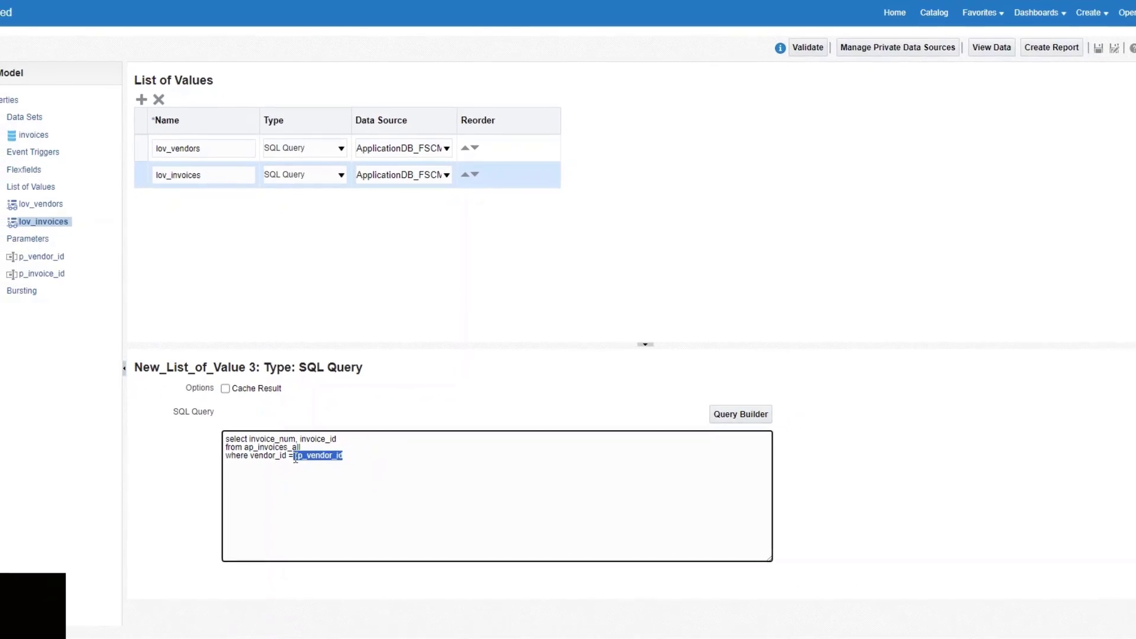
left_click(391, 467)
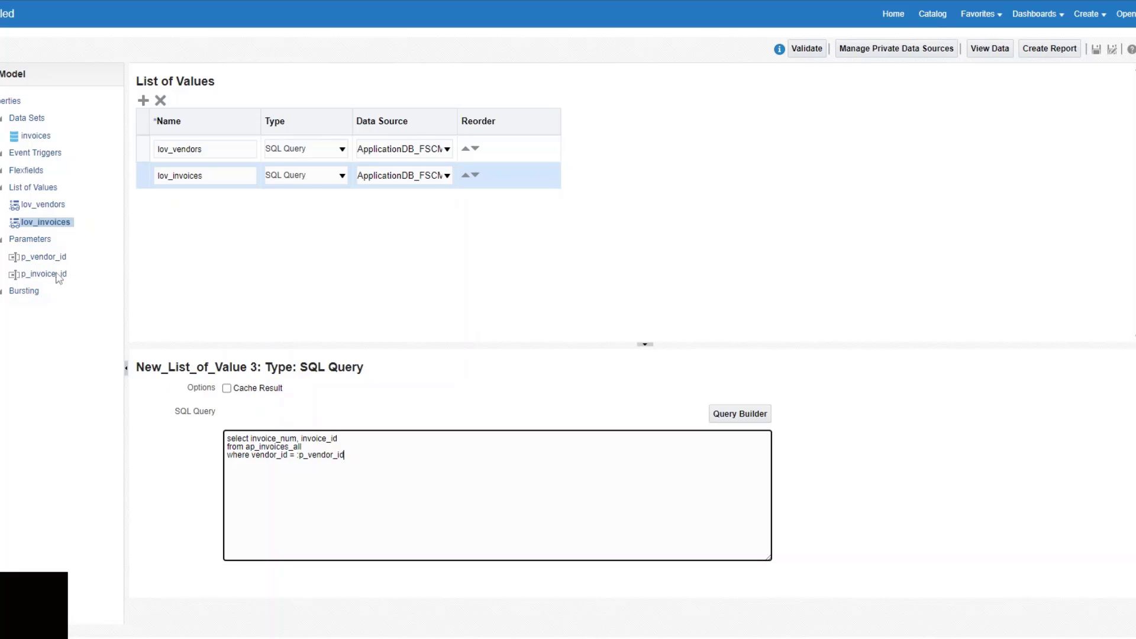
left_click_drag(344, 455, 295, 457)
left_click(385, 467)
left_click_drag(297, 455, 351, 455)
left_click(808, 196)
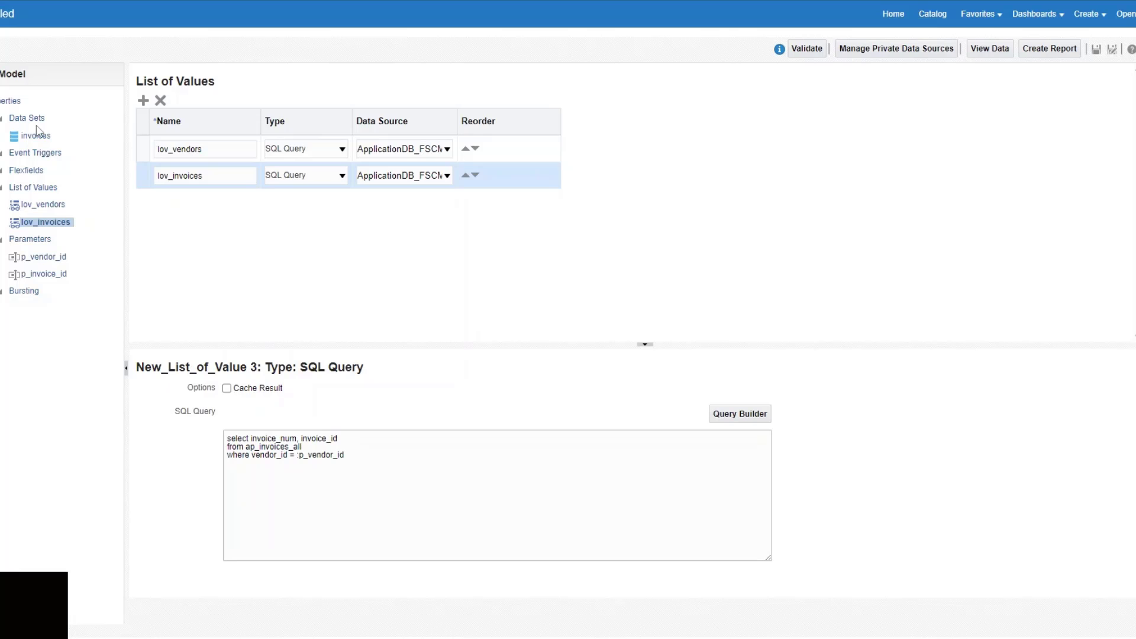
- Change the p_vendor_id parameter type to Menu and assign lov_vendors as its list of values
left_click(33, 241)
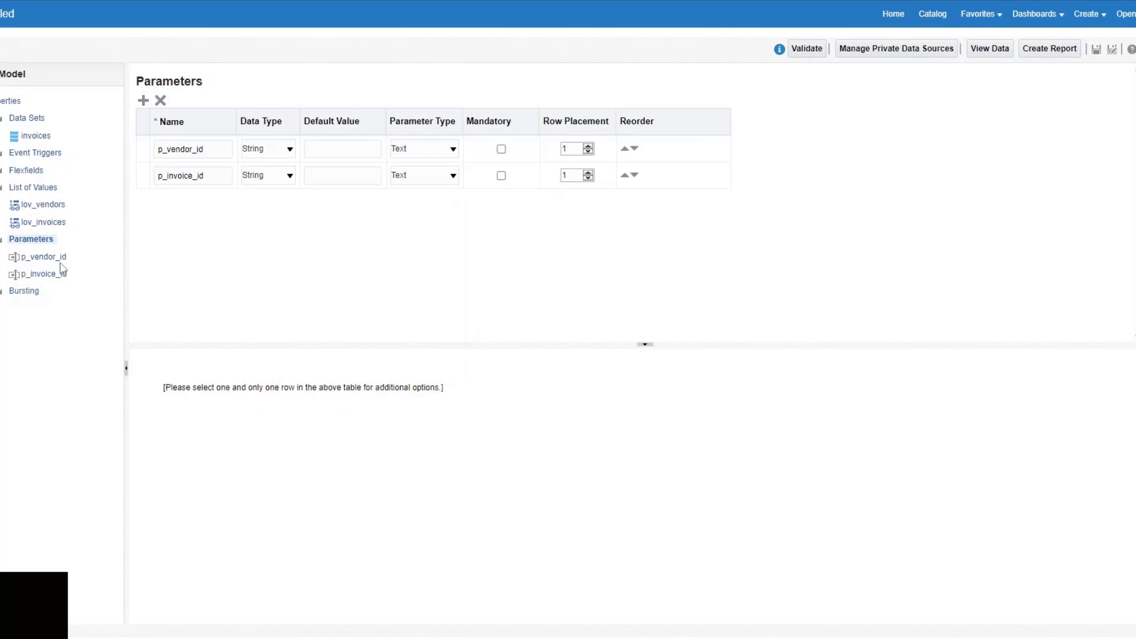
left_click(227, 153)
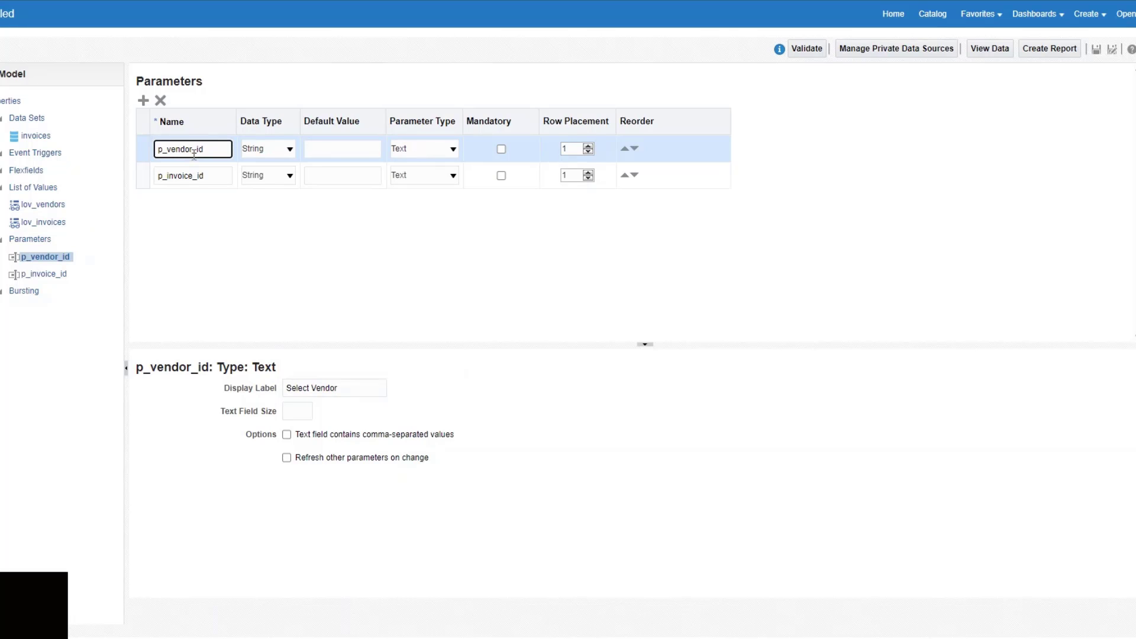
left_click(439, 152)
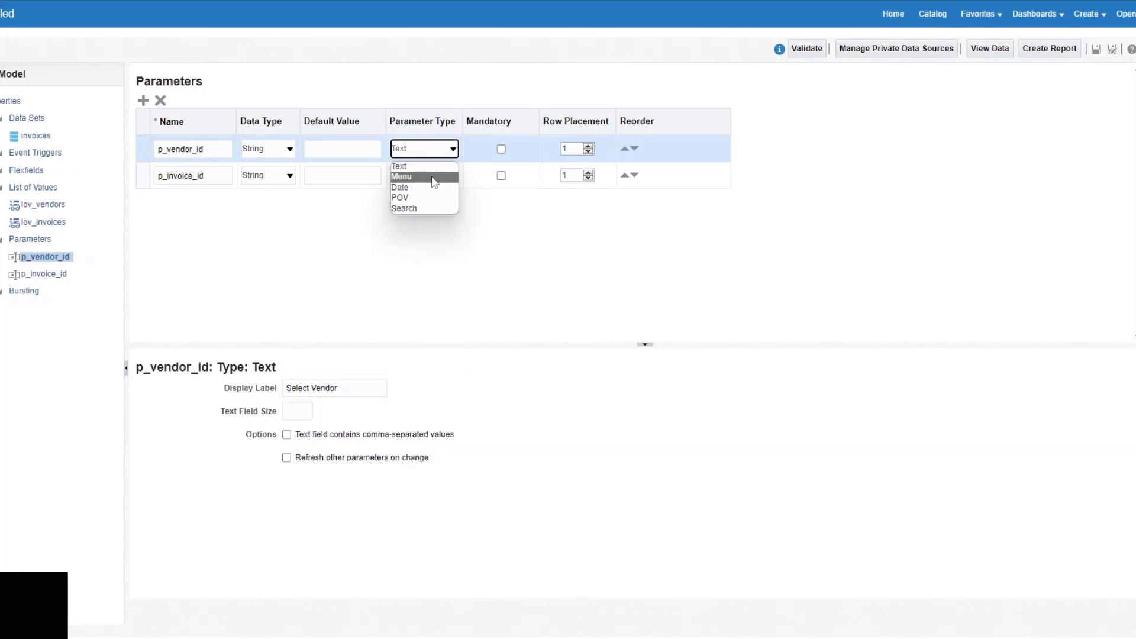
left_click(435, 177)
left_click(342, 420)
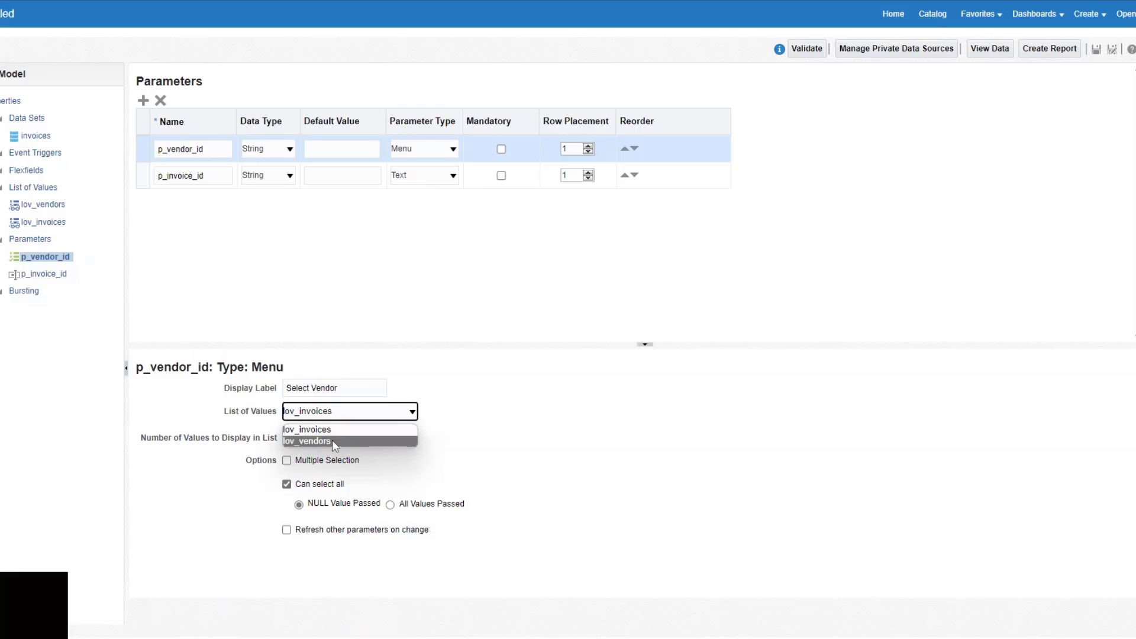
left_click(332, 441)
- Turn off Can select all for p_vendor_id and set its number of values to display to 25
left_click(286, 485)
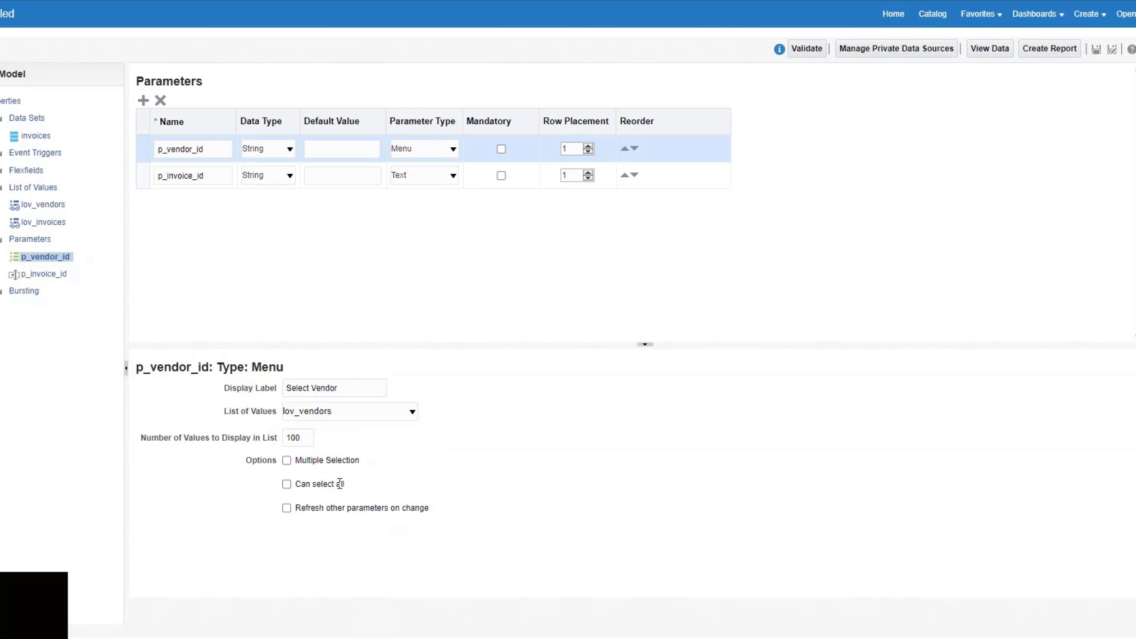
left_click(271, 439)
type("25")
left_click(418, 491)
- Make p_invoice_id a Menu parameter based on lov_invoices, without Can select all and with 25 values displayed in the list
left_click(219, 175)
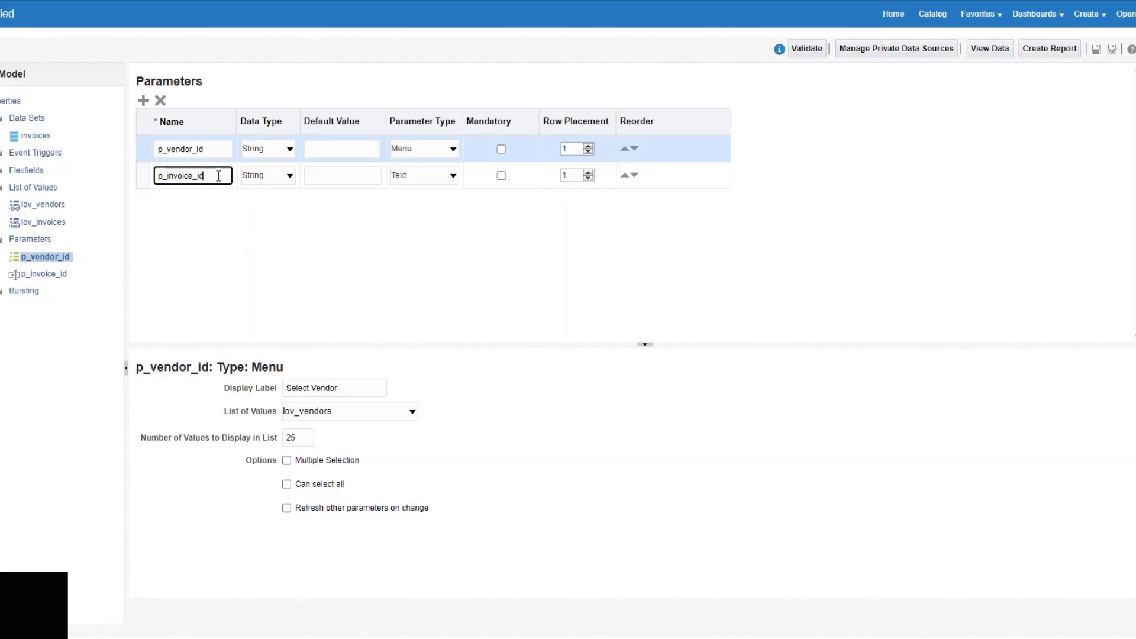
left_click(432, 176)
left_click(414, 198)
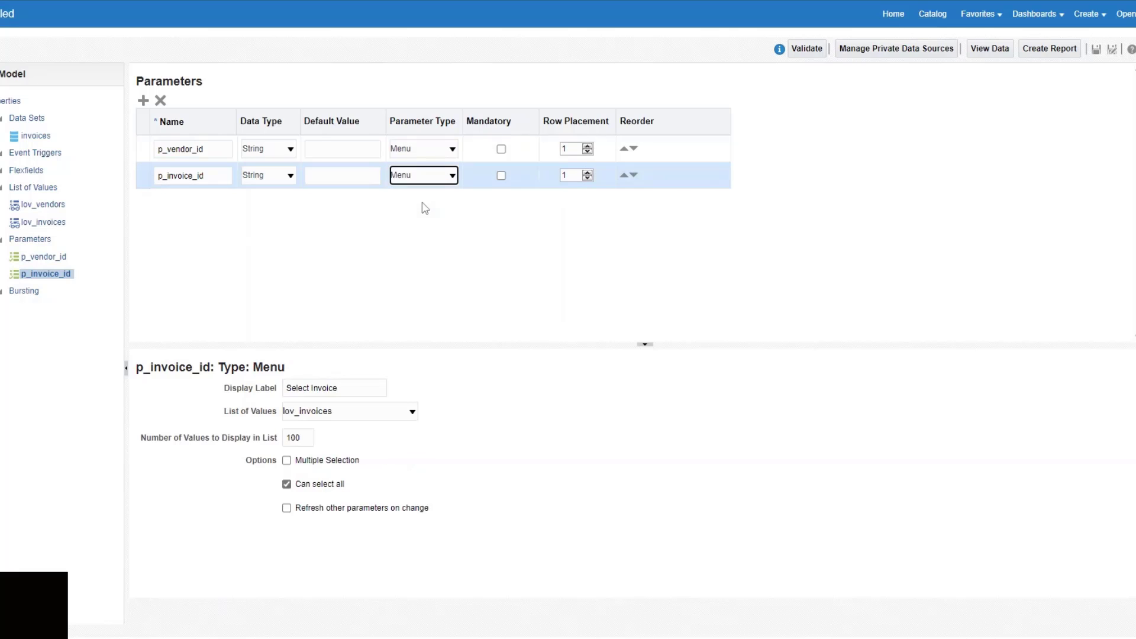
left_click(287, 484)
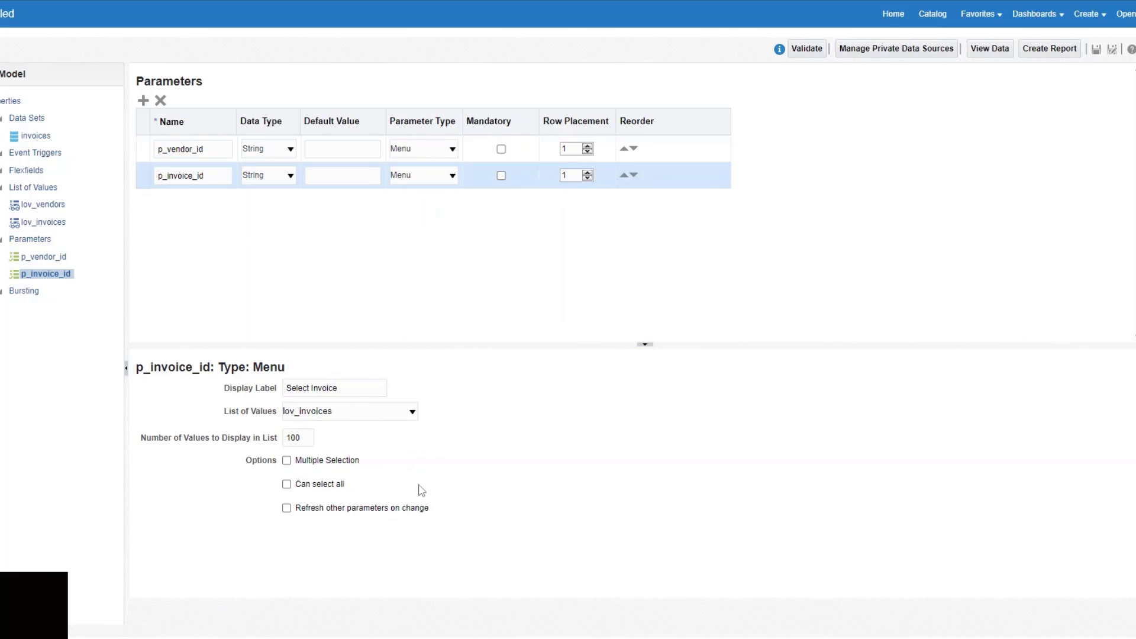
double_click(304, 439)
type("25")
left_click(591, 524)
- Save the data model as Dependent_LOVS_DM in /Shared Folders/Custom/001BIP
left_click(28, 139)
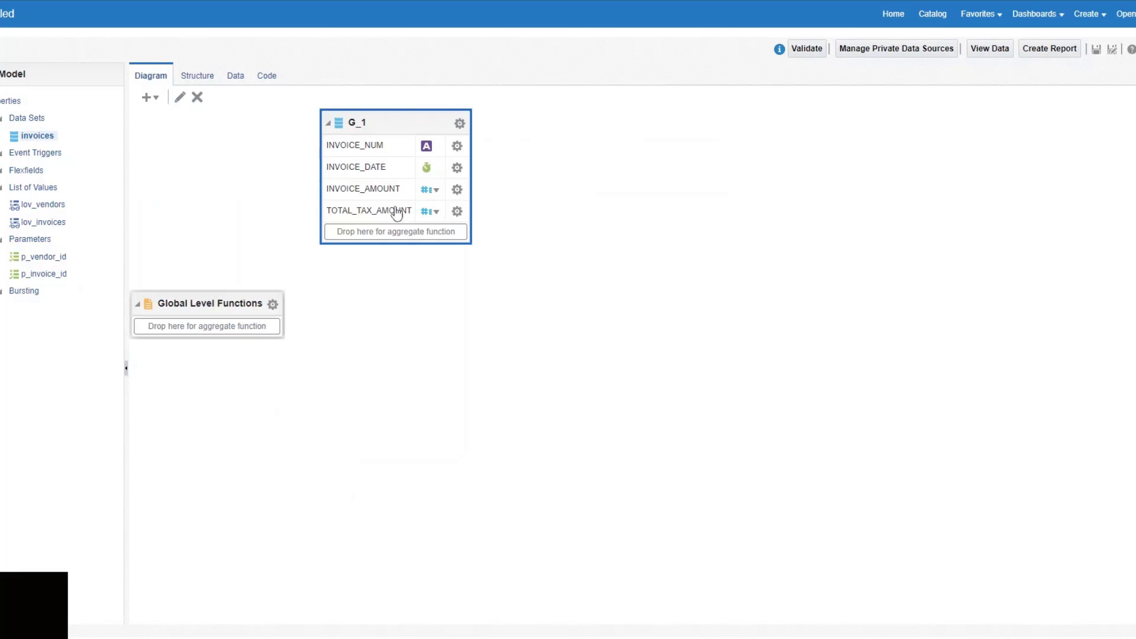
left_click(243, 81)
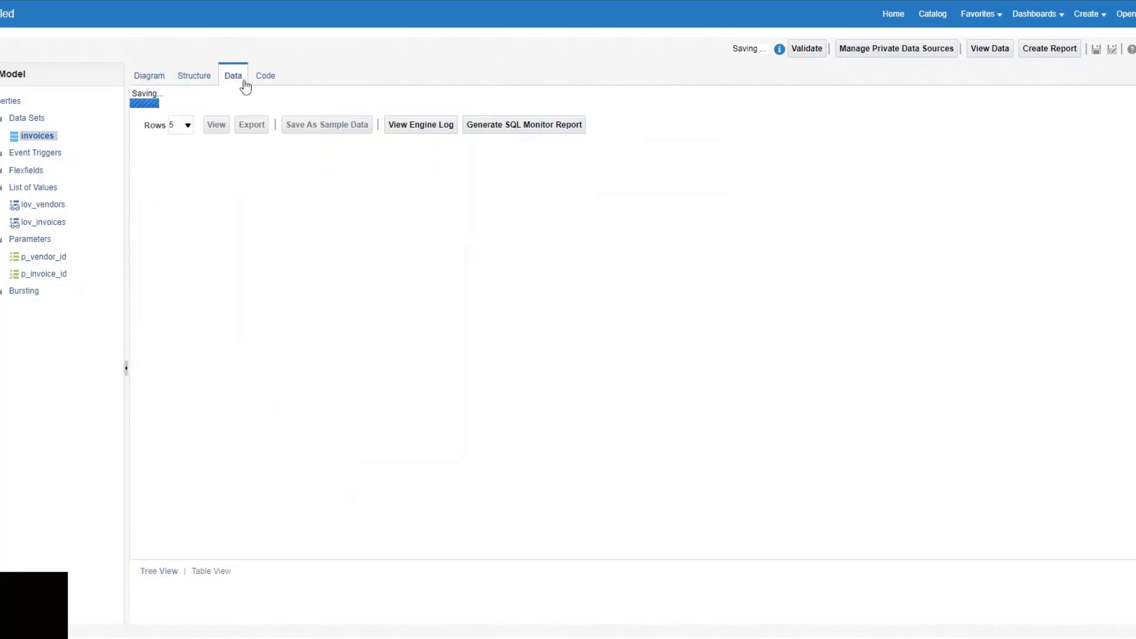
left_click(158, 78)
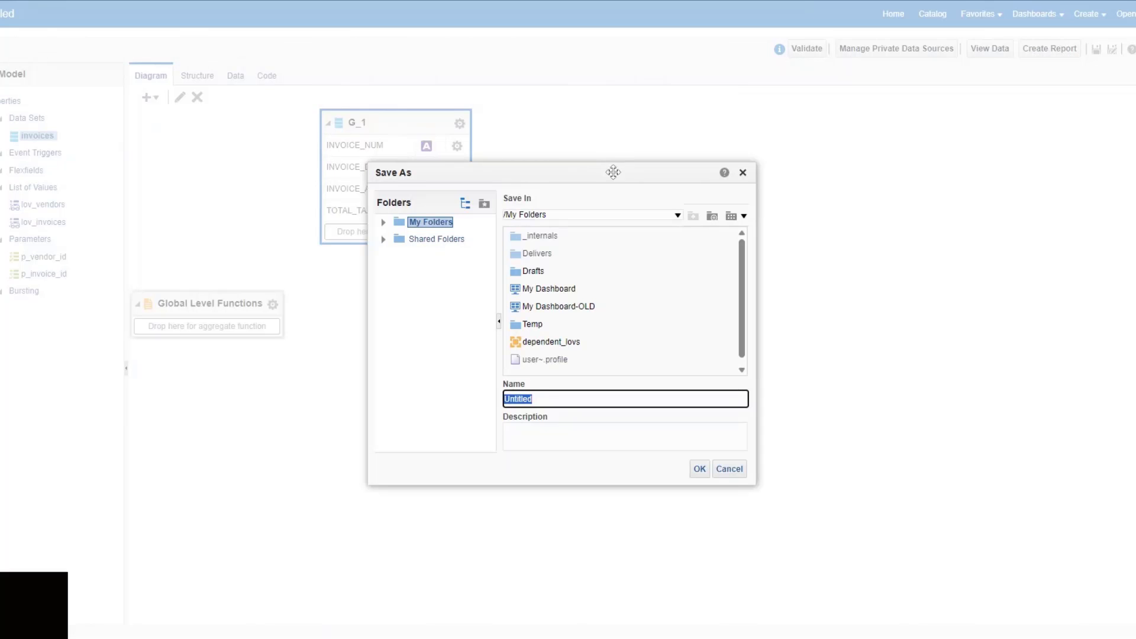
left_click(382, 240)
left_click(396, 308)
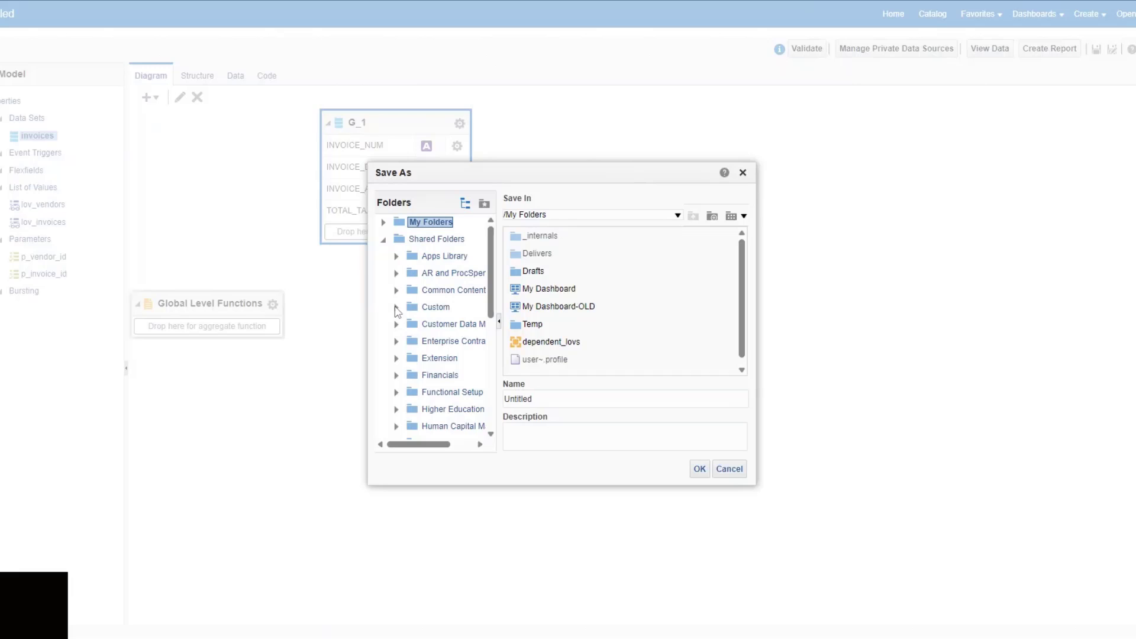
left_click(448, 324)
left_click(601, 395)
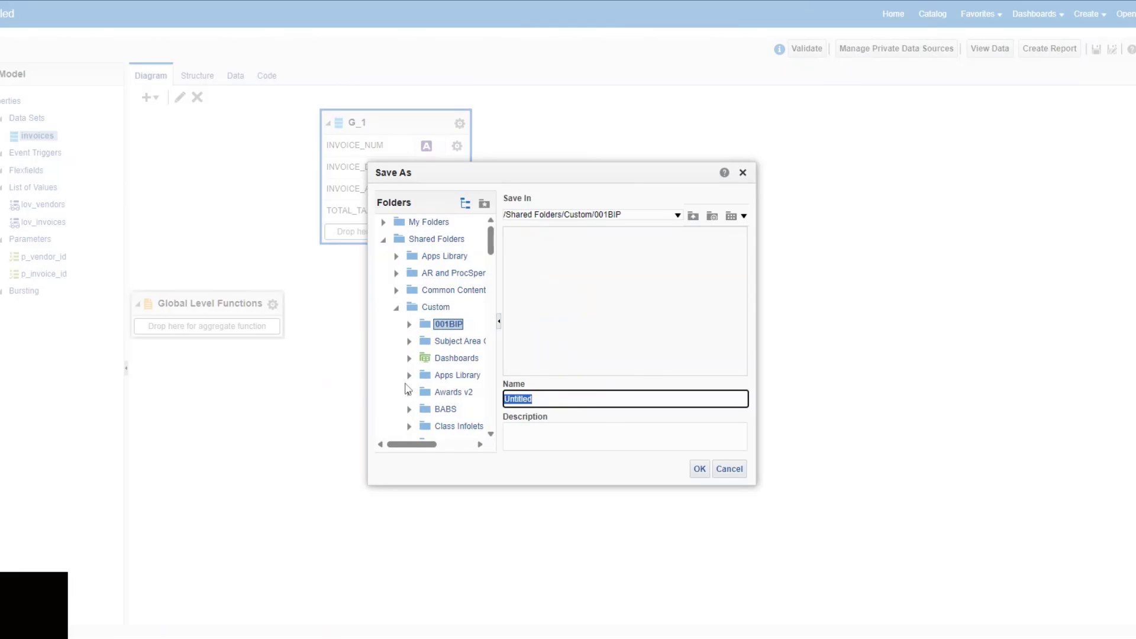
type("Dependent_LOVS_DM")
left_click(699, 468)
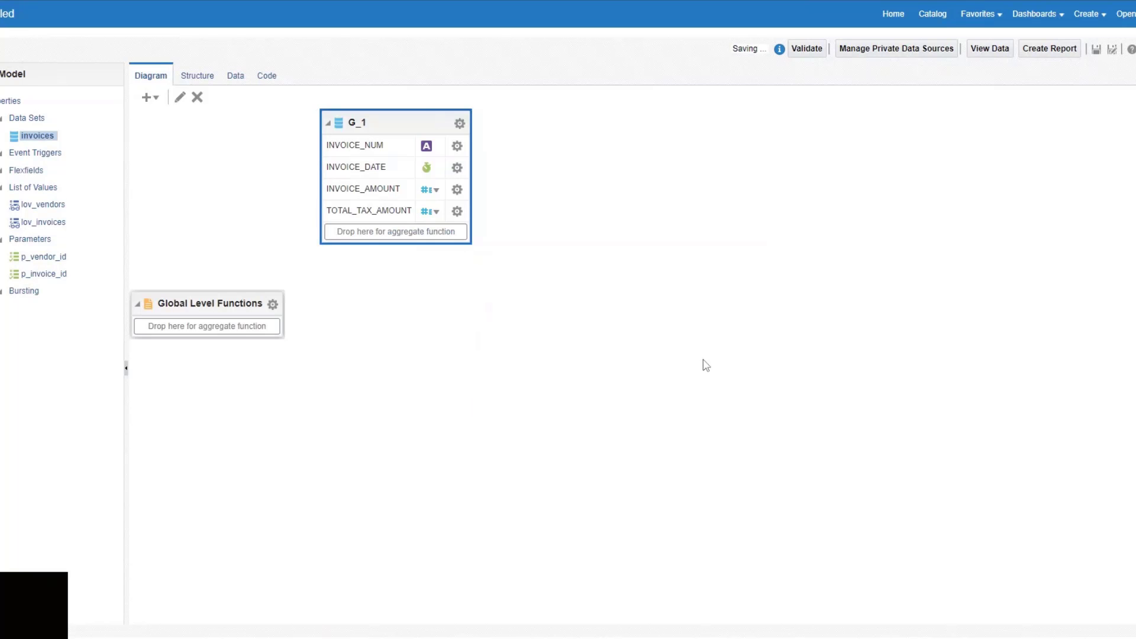
- Open the invoices data preview, choose vendor Dell Inc., and check the Select Invoice choices
left_click(234, 80)
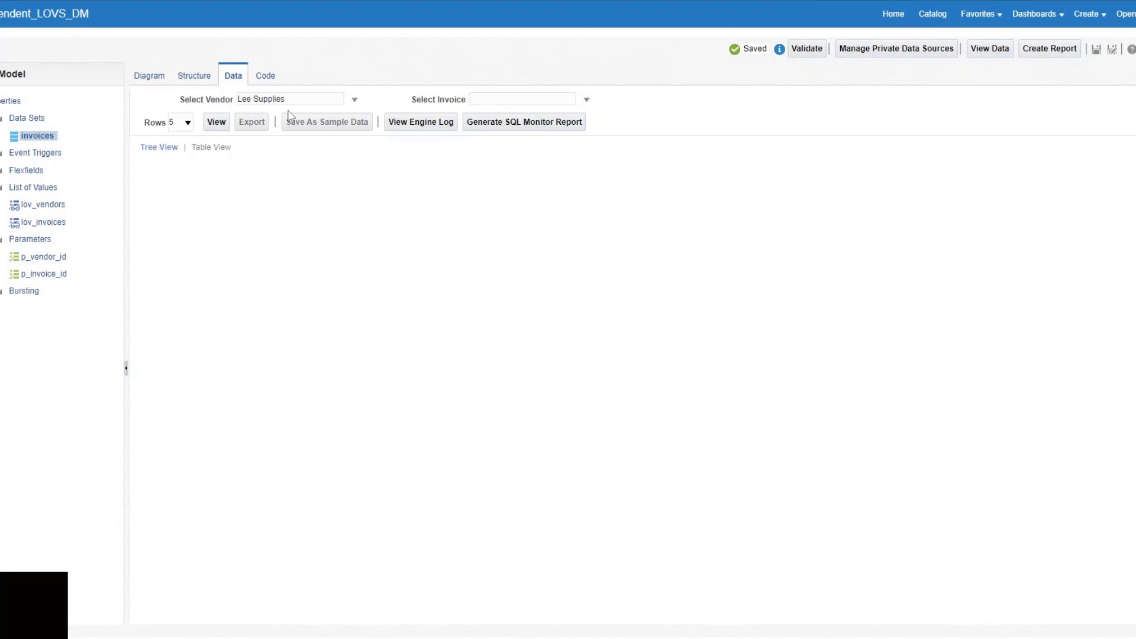
left_click(262, 105)
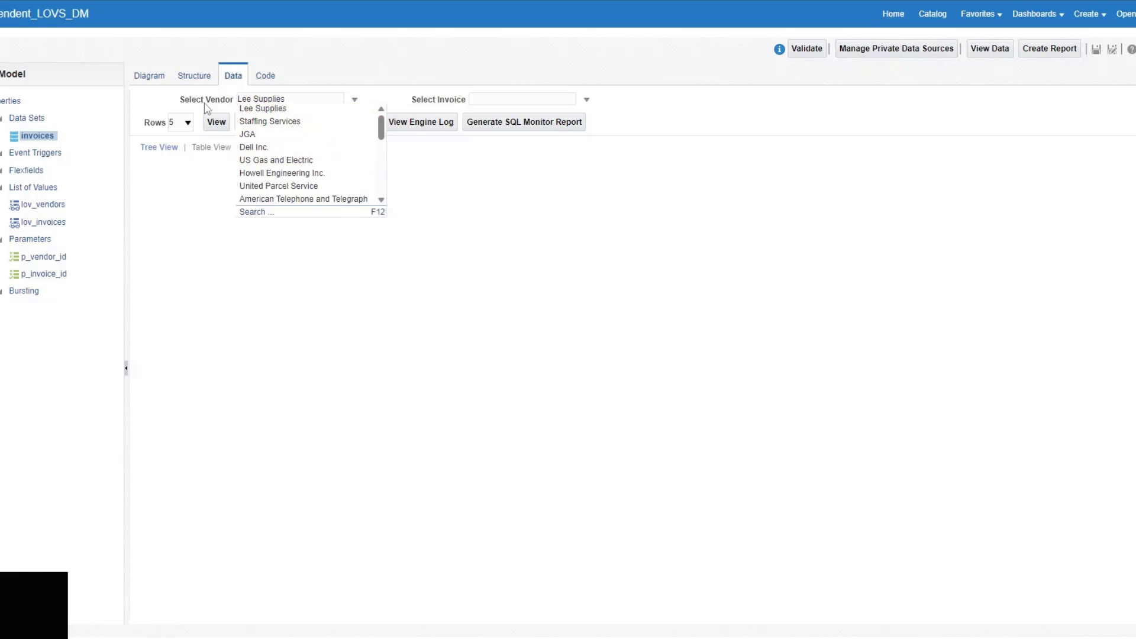
left_click(261, 148)
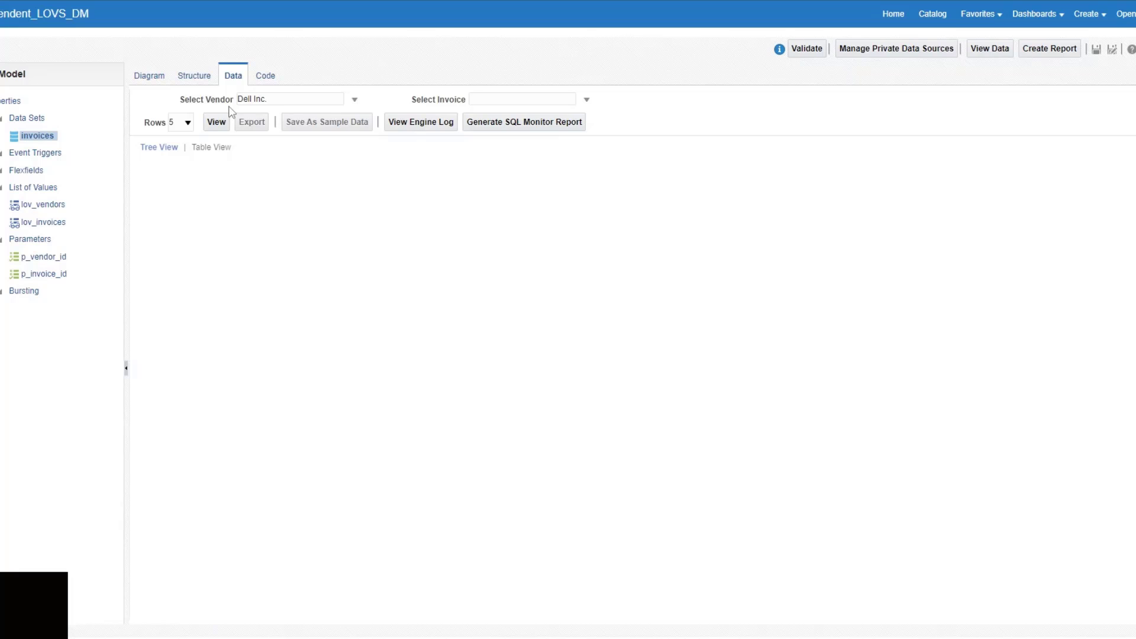
left_click(586, 101)
left_click(578, 207)
- Enable Refresh other parameters on change for the p_vendor_id parameter
left_click(155, 76)
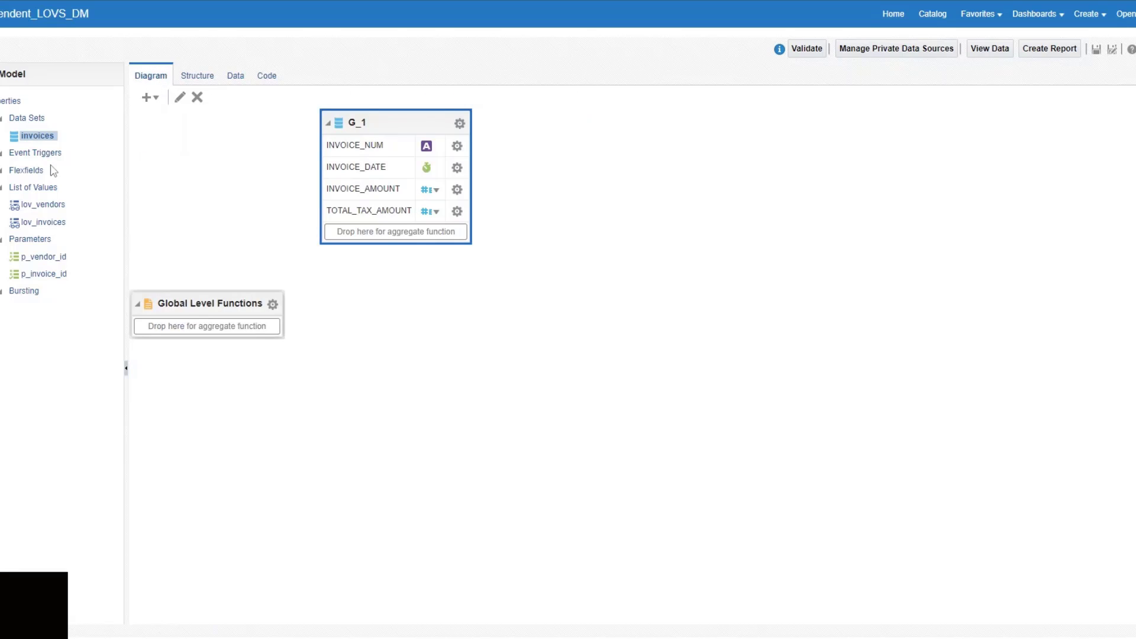
left_click(53, 258)
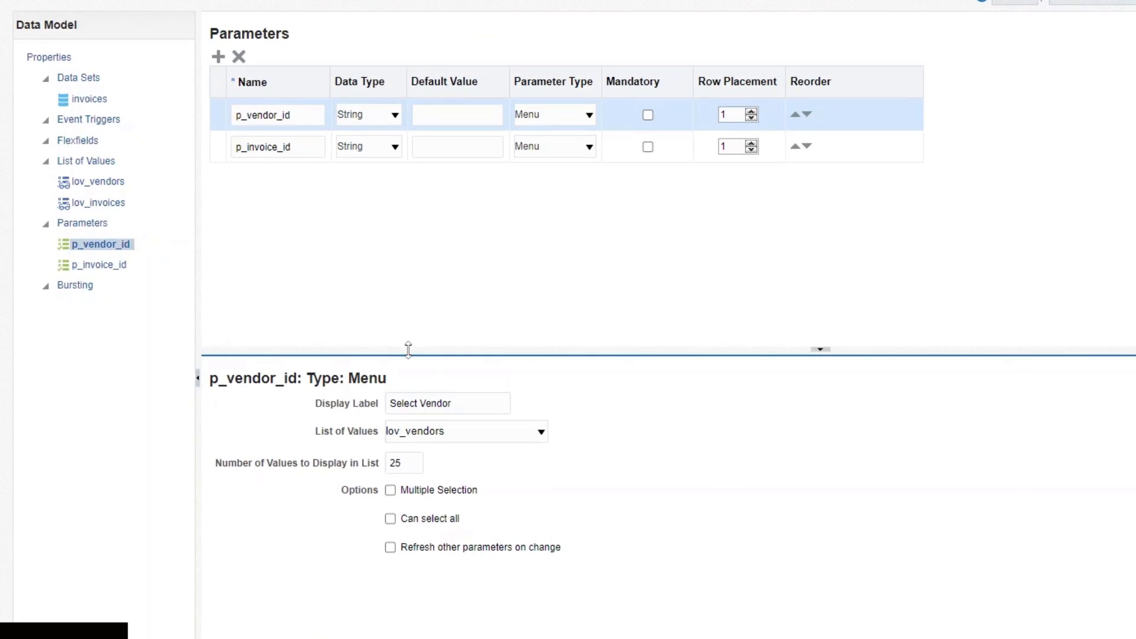
left_click_drag(408, 350, 401, 207)
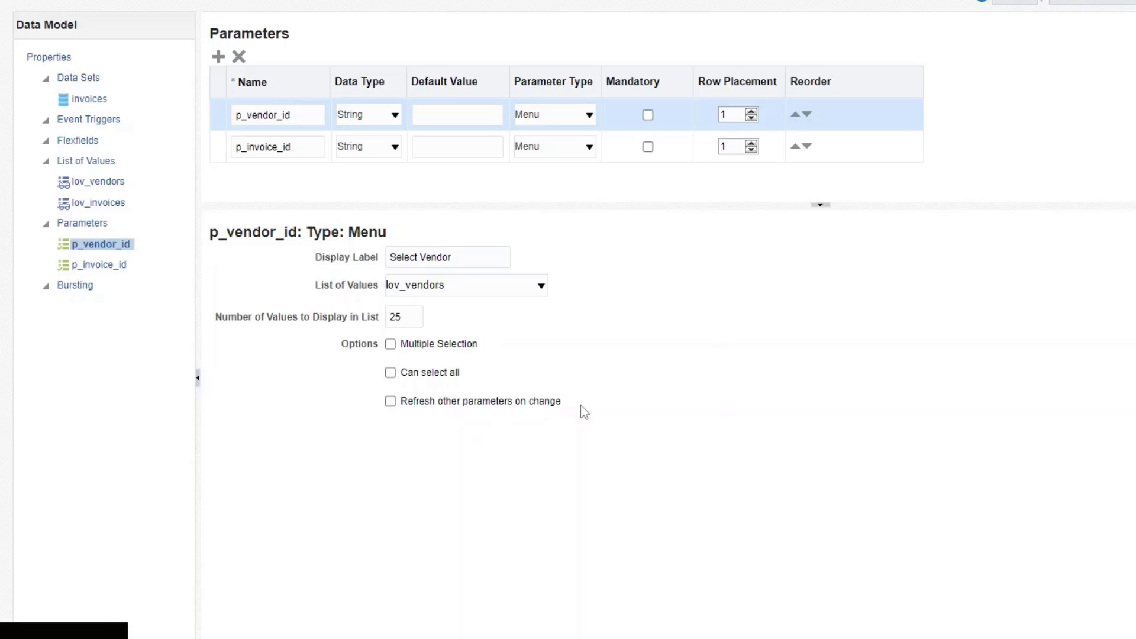
left_click(391, 401)
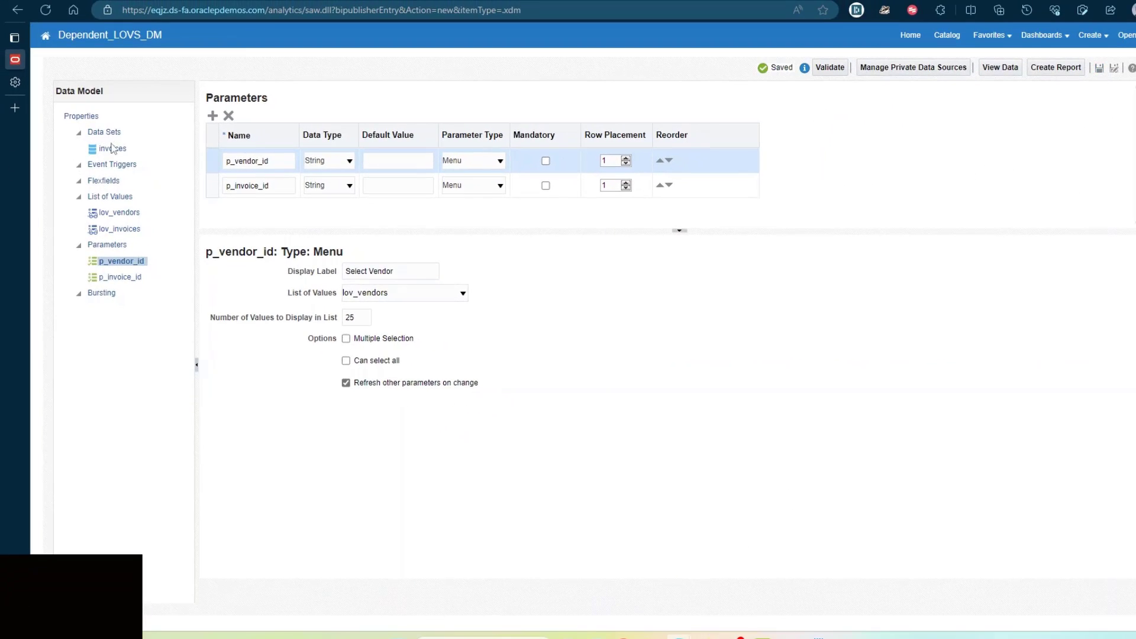
- Preview the invoices data for vendor Dell Inc. and the third invoice listed, displaying the output as a table
left_click(112, 148)
left_click(298, 93)
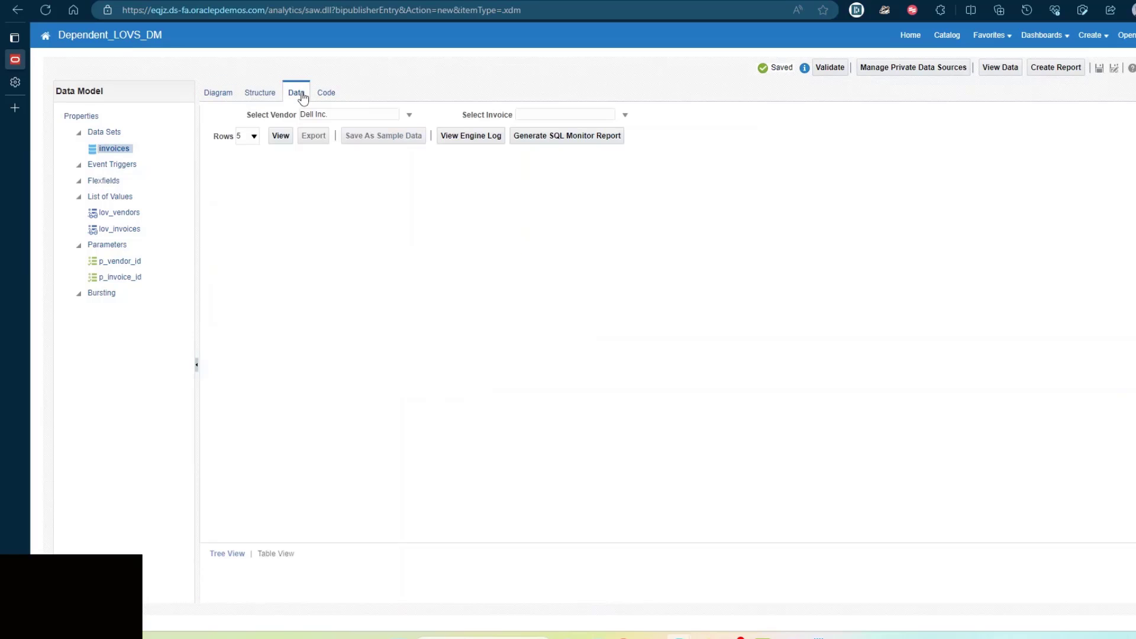
left_click(625, 115)
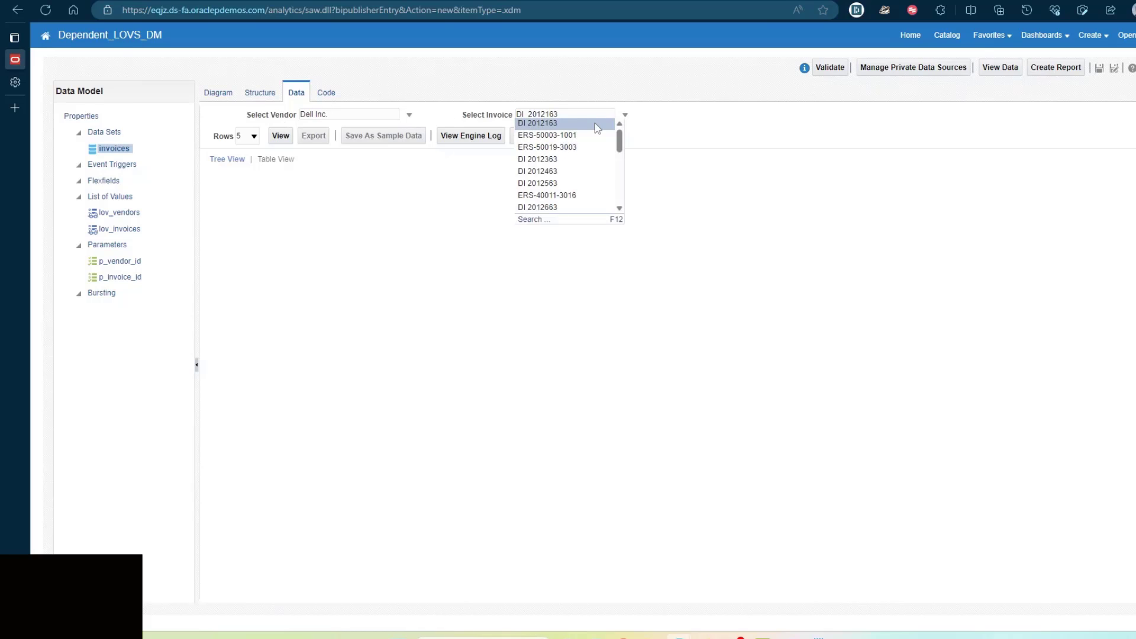
left_click(562, 147)
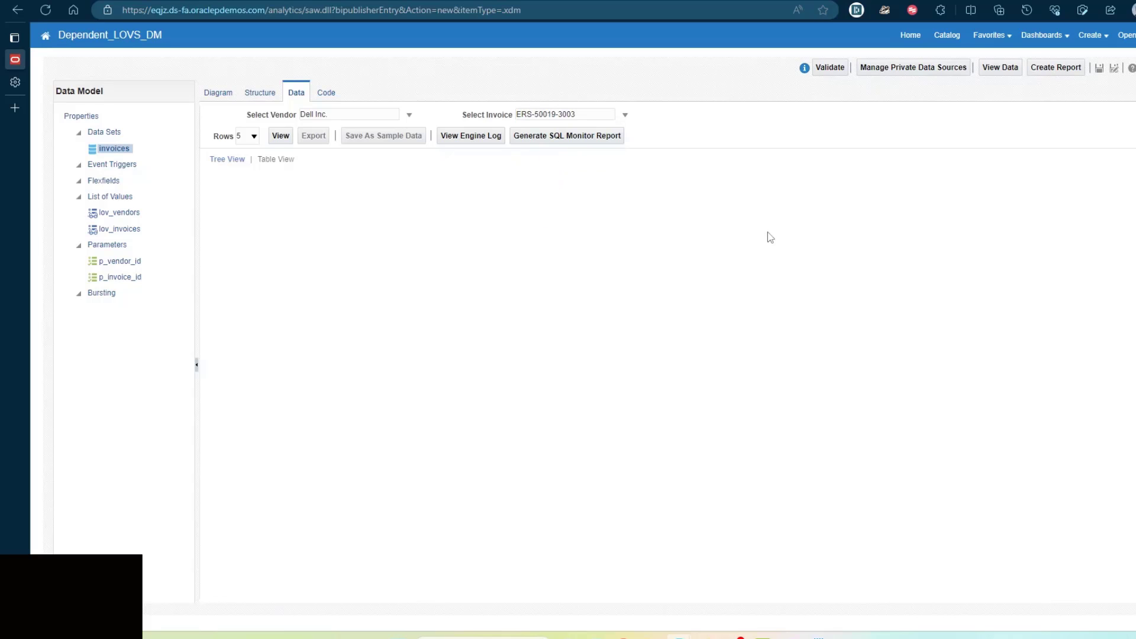
left_click(281, 136)
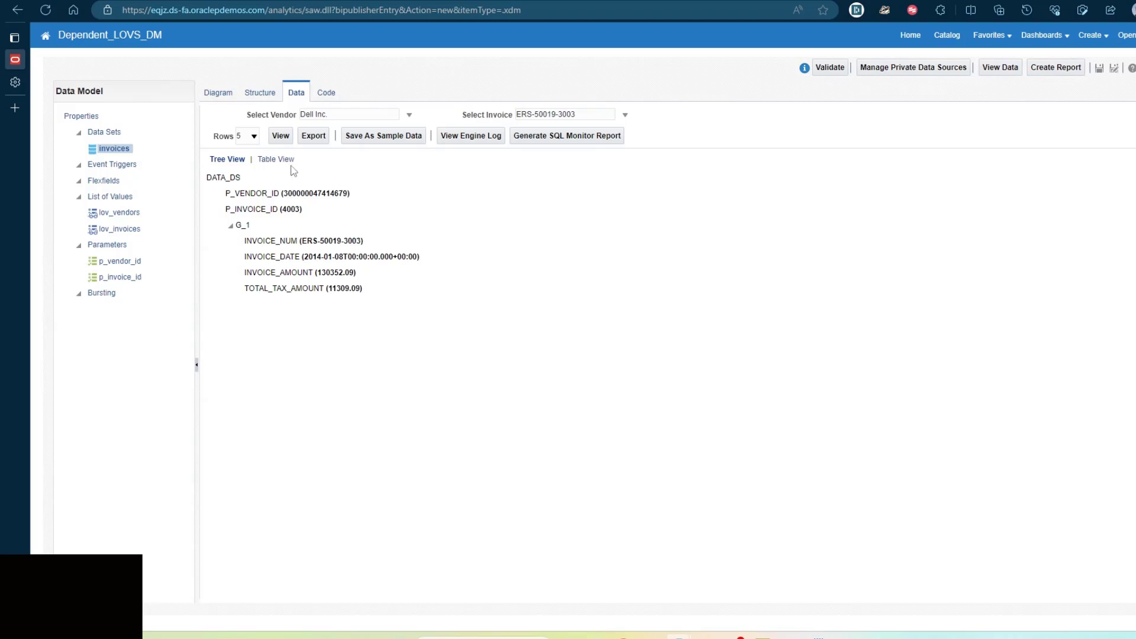
left_click(285, 160)
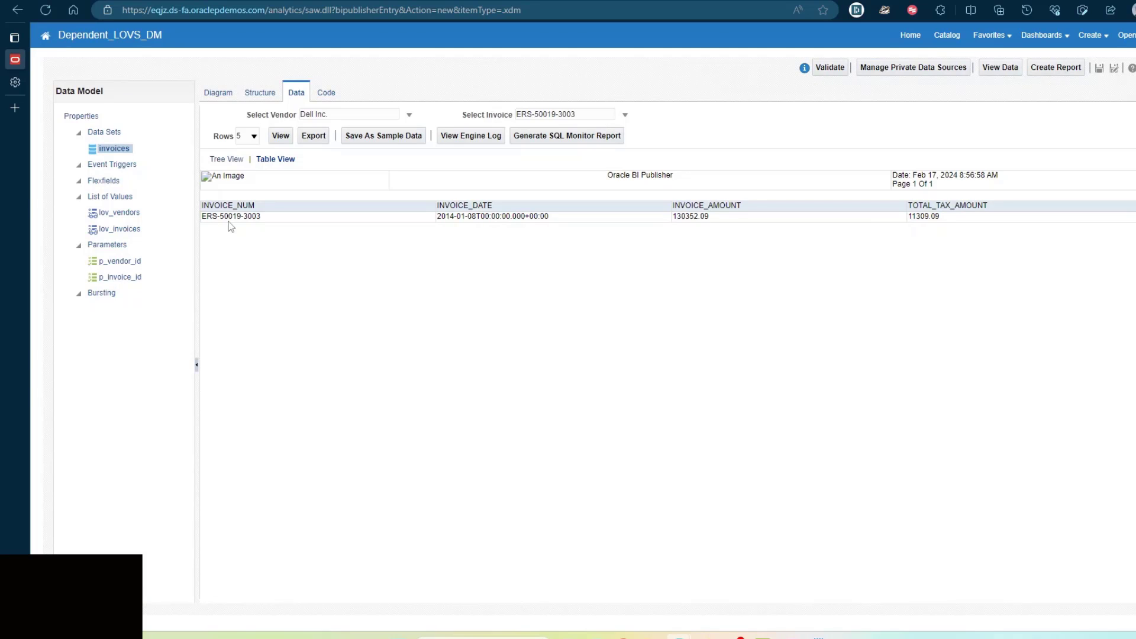
- Preview the invoices data for vendor United Parcel Service and the fourth invoice listed for that vendor
left_click(369, 116)
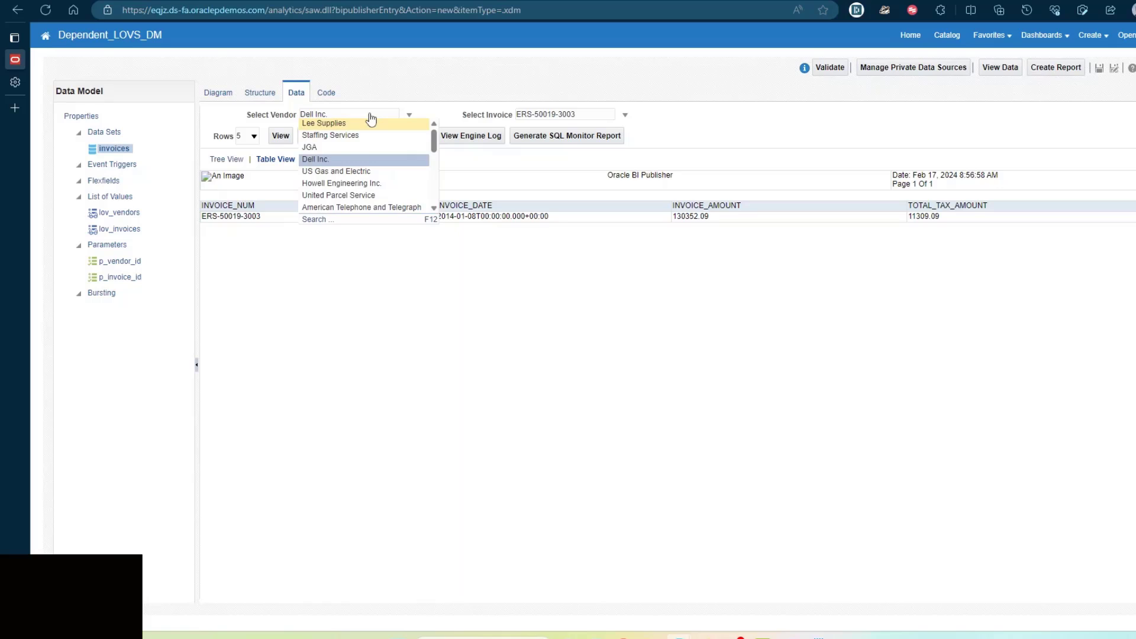
left_click(365, 197)
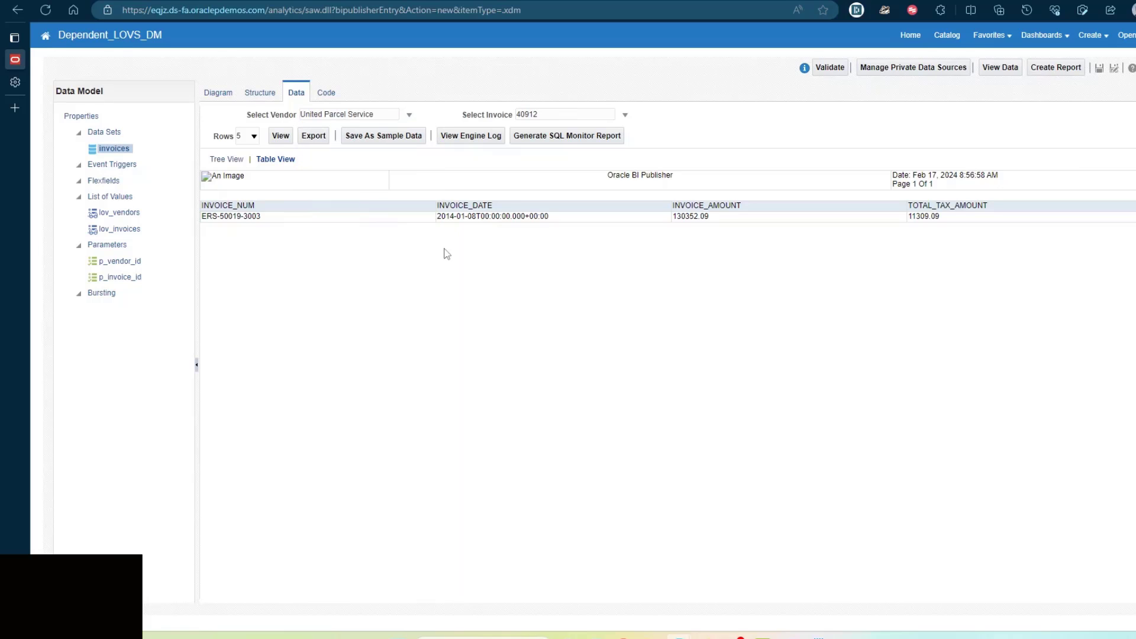
left_click(623, 116)
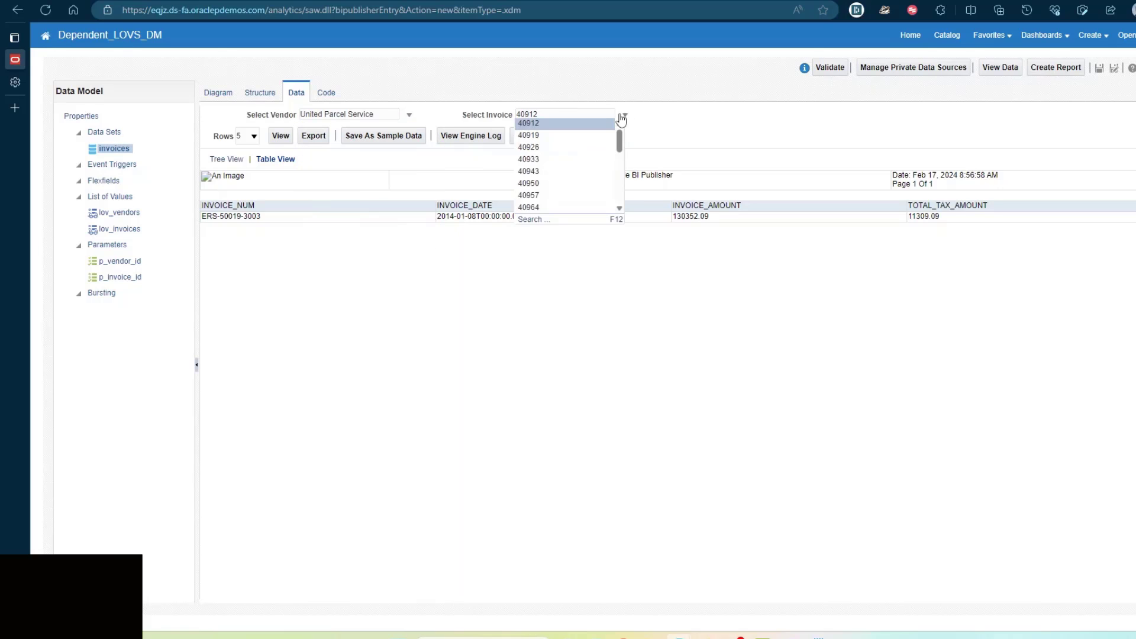
left_click(533, 159)
left_click(277, 136)
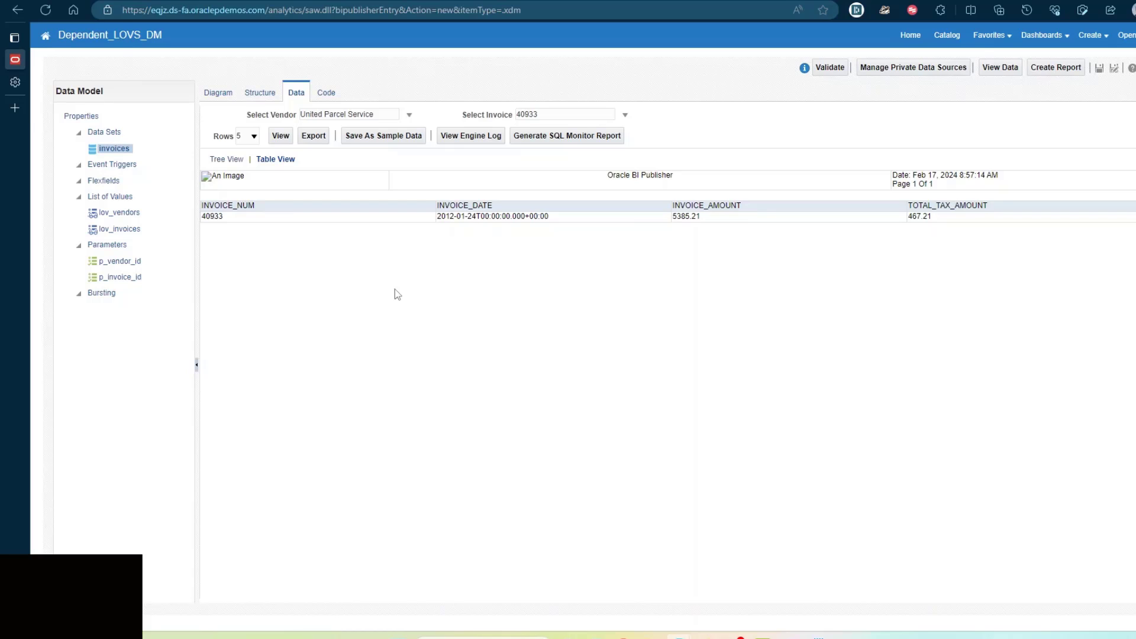
- Review the lov_invoices SQL query, examining the :p_vendor_id bind parameter in its where clause
left_click(120, 231)
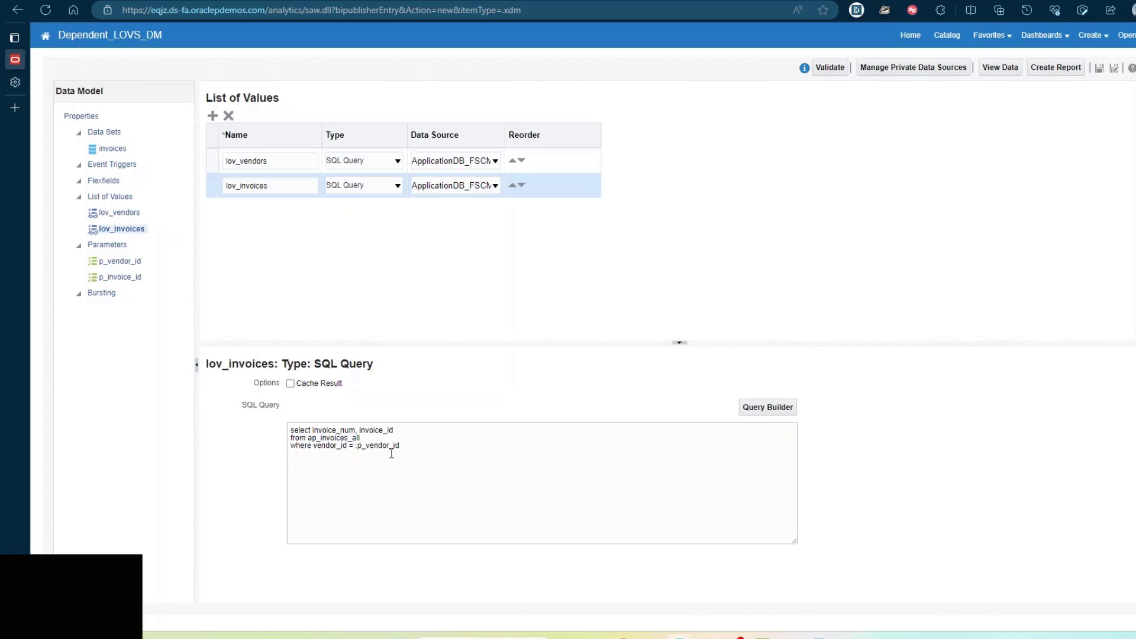
left_click_drag(355, 446, 392, 446)
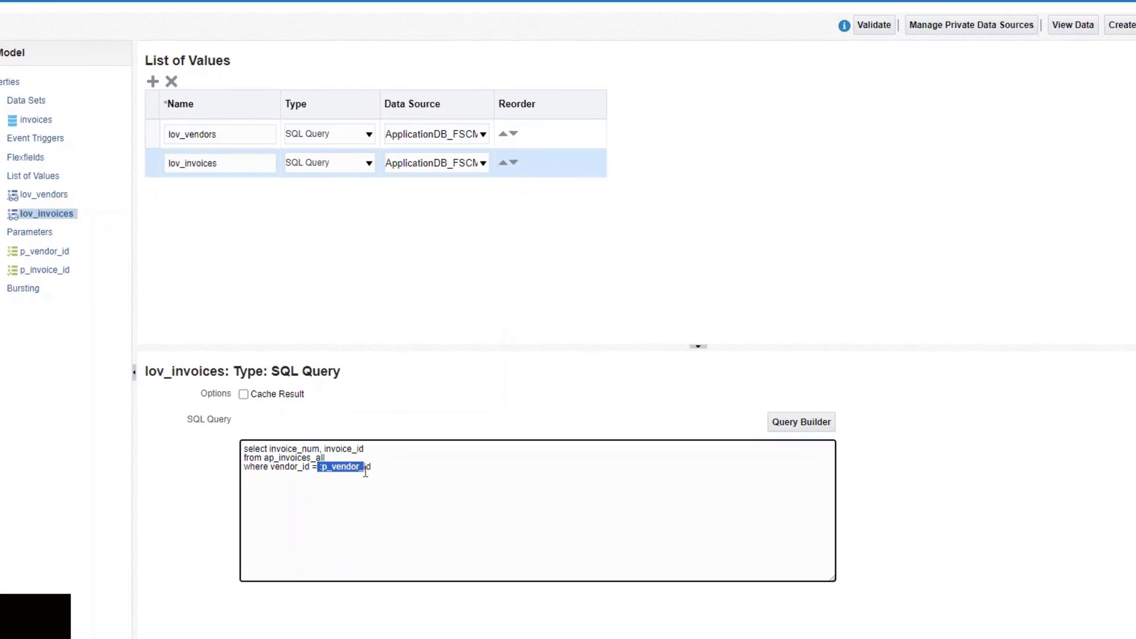
left_click(1004, 495)
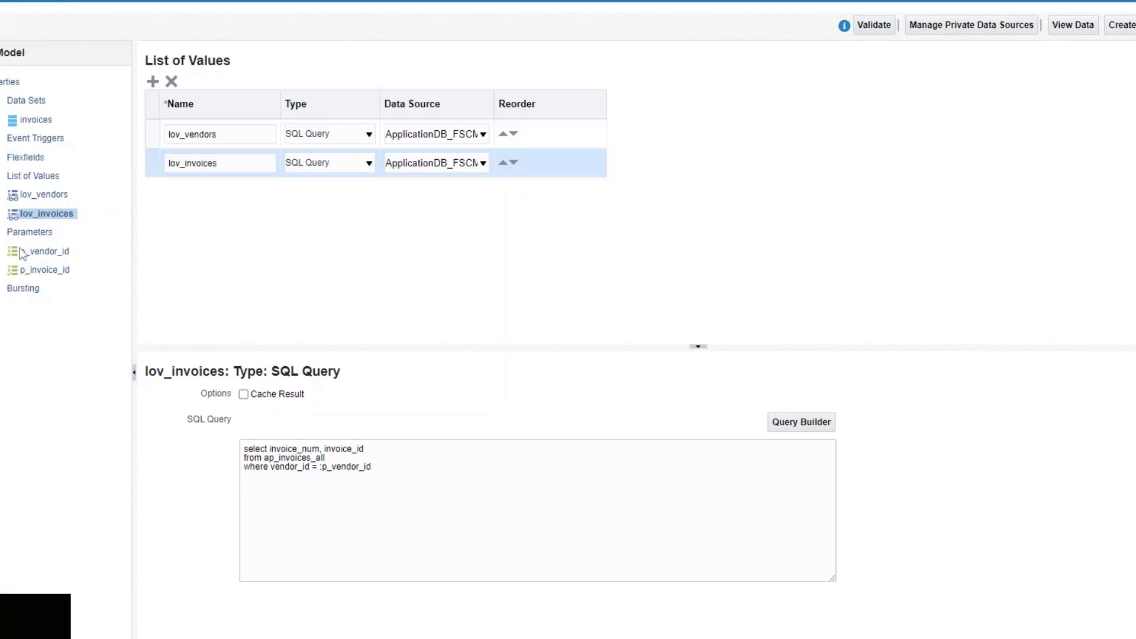
- Check the p_vendor_id parameter's menu settings and view the data sets as a diagram
left_click(43, 252)
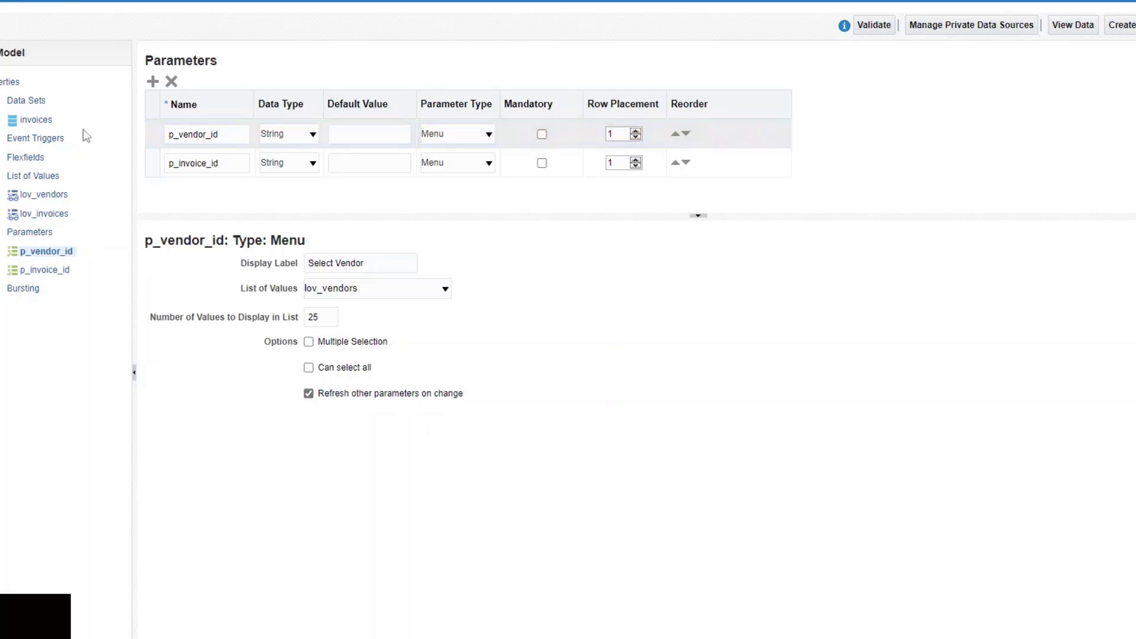
left_click(28, 102)
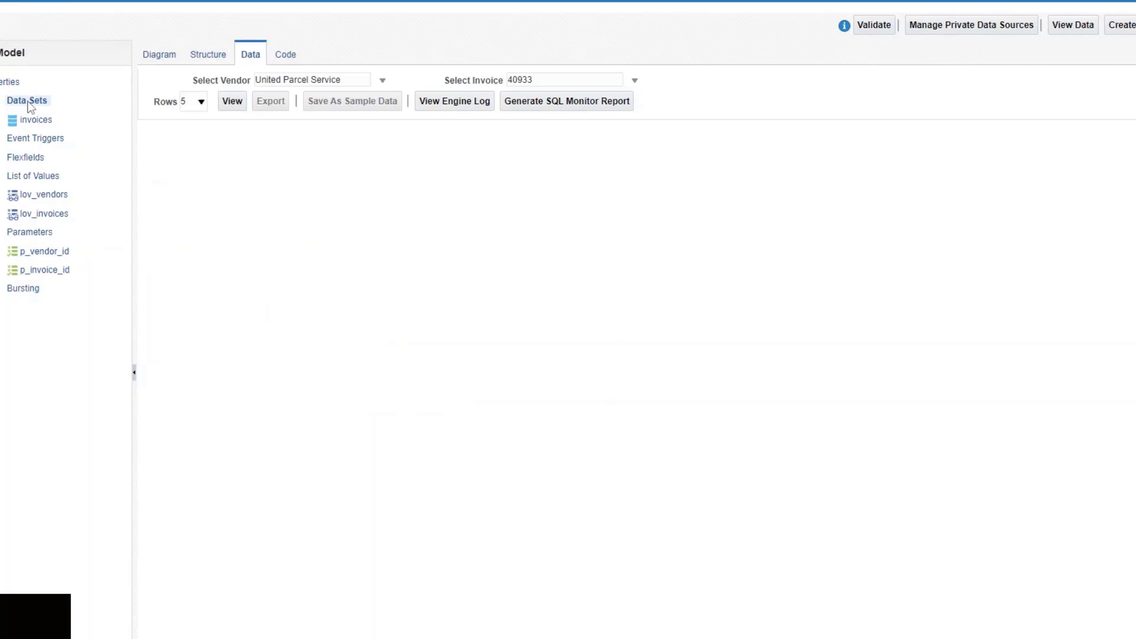
left_click(159, 56)
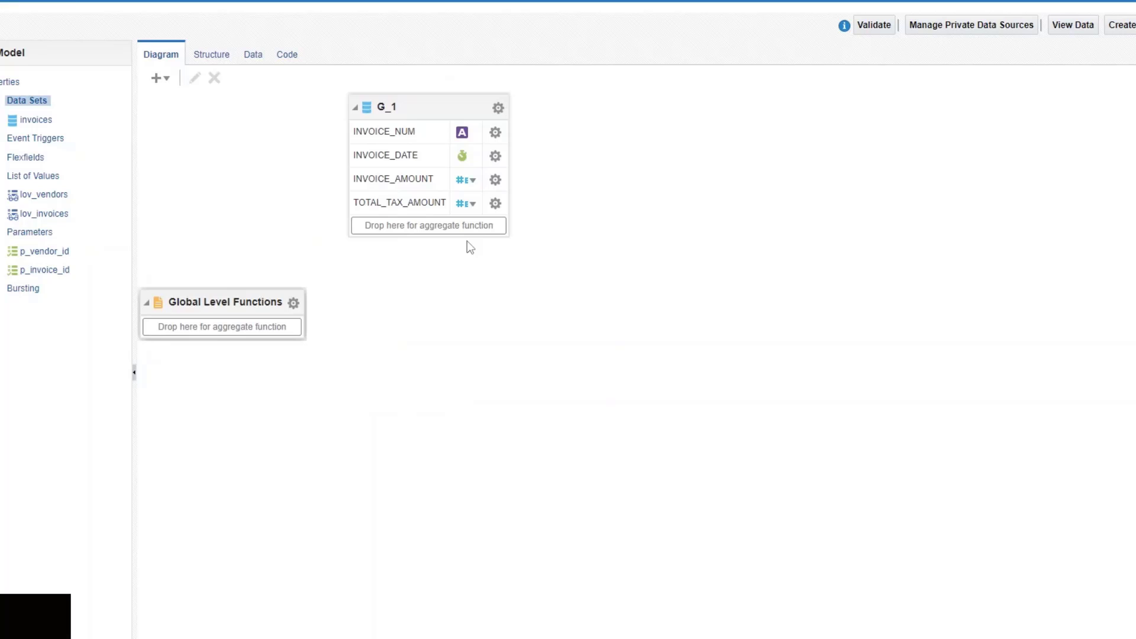